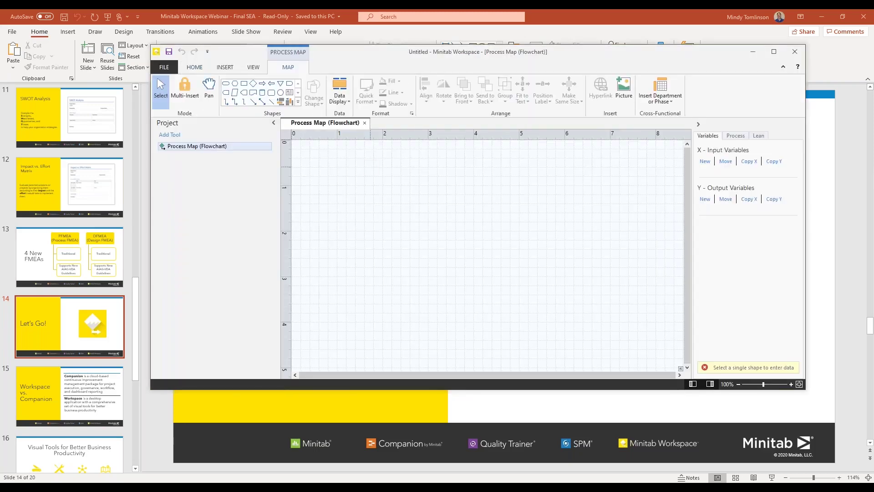
Maximize Minitab Workspace and open the empty Process Map (Flowchart) canvas.
{"action": "left_click", "coordinate": [774, 51]}
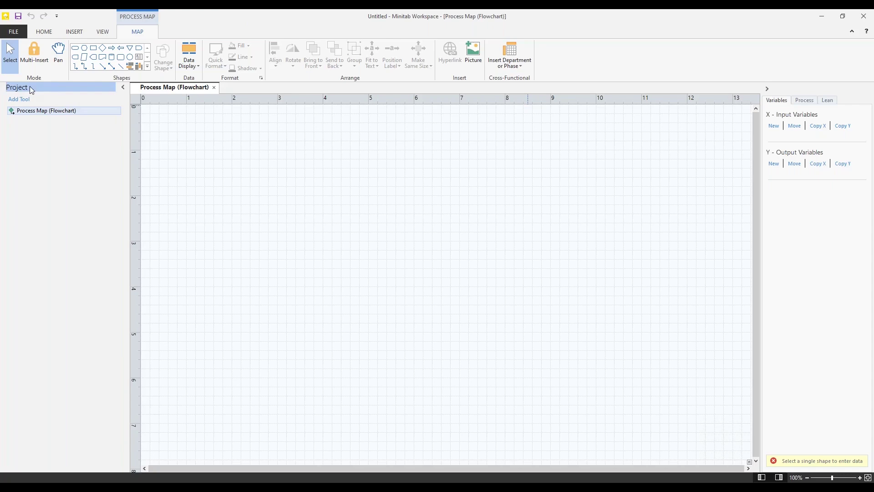
{"action": "left_click", "coordinate": [65, 113]}
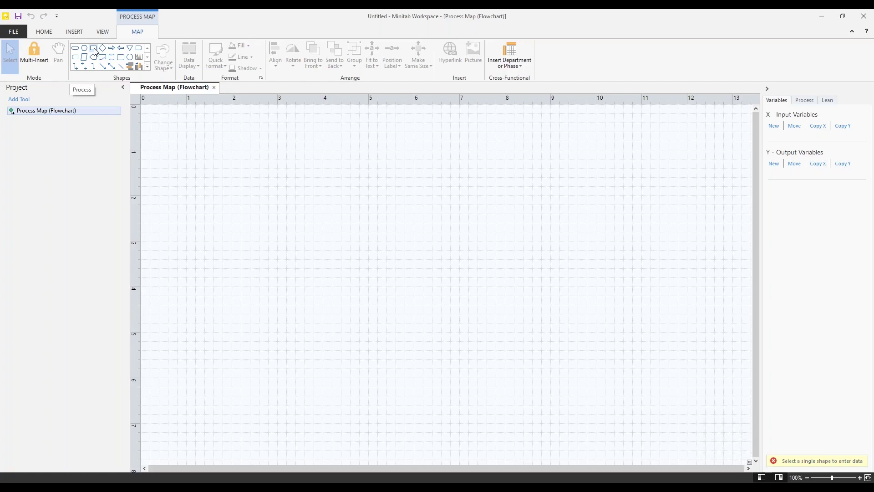
Place a process box near the canvas top-left and label it Step 1.
{"action": "left_click", "coordinate": [95, 51]}
{"action": "left_click", "coordinate": [210, 153]}
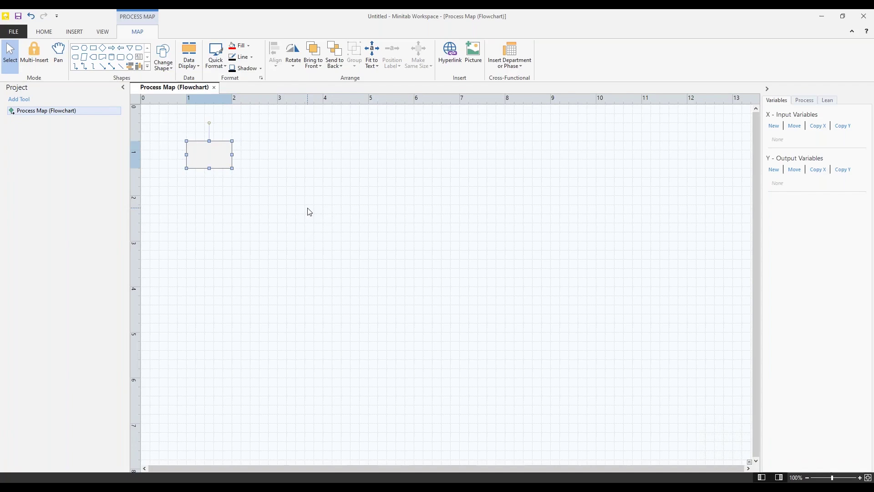
{"action": "key", "text": "F2"}
{"action": "type", "text": "Step 1"}
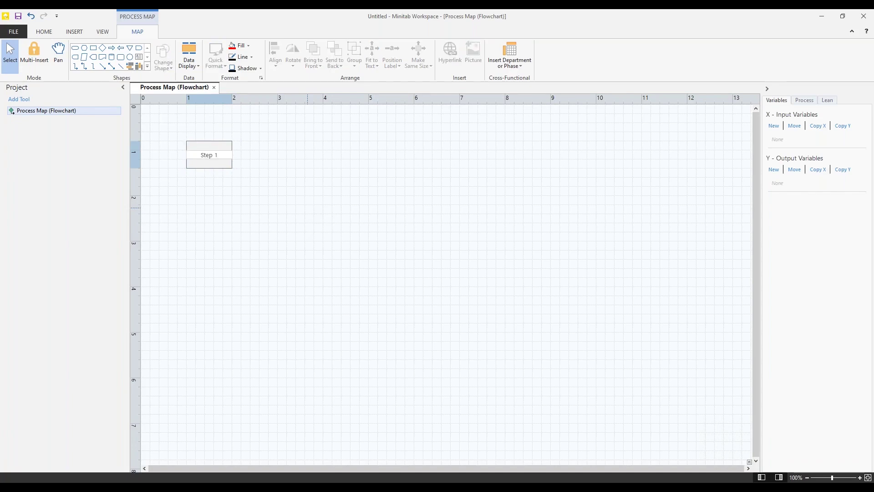
{"action": "key", "text": "Escape"}
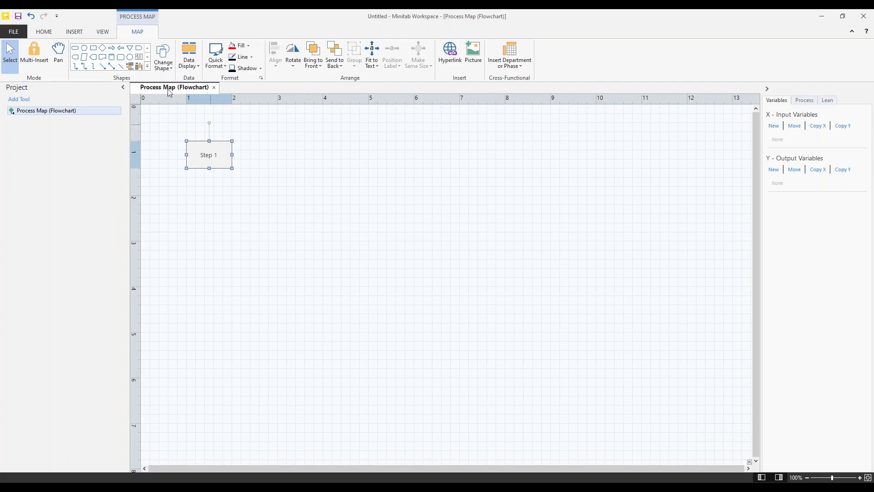
{"action": "left_click", "coordinate": [94, 48]}
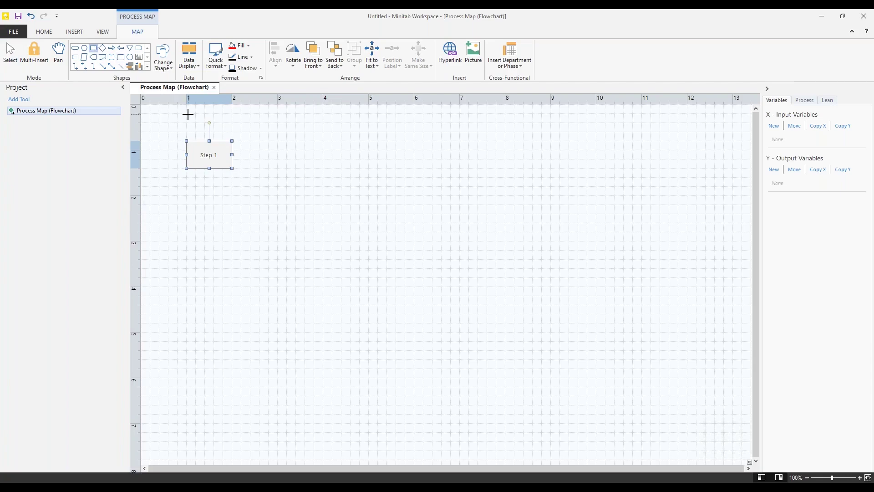
{"action": "key", "text": "Escape"}
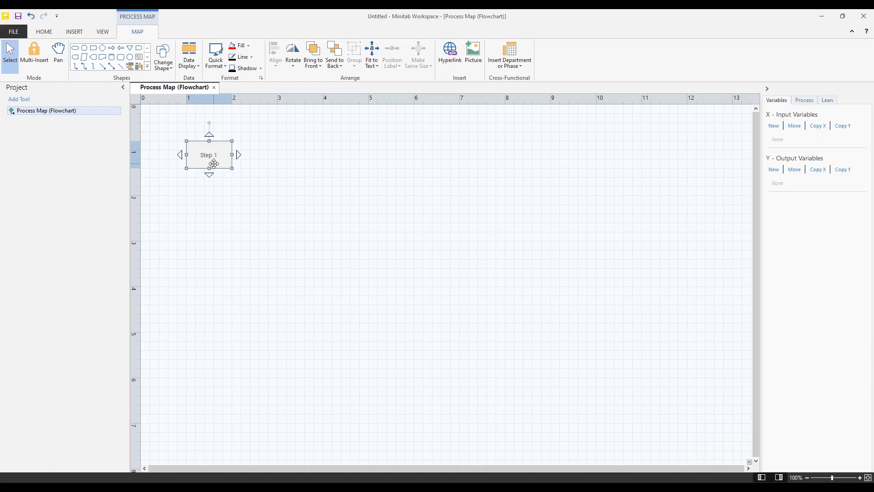
{"action": "mouse_move", "coordinate": [211, 177]}
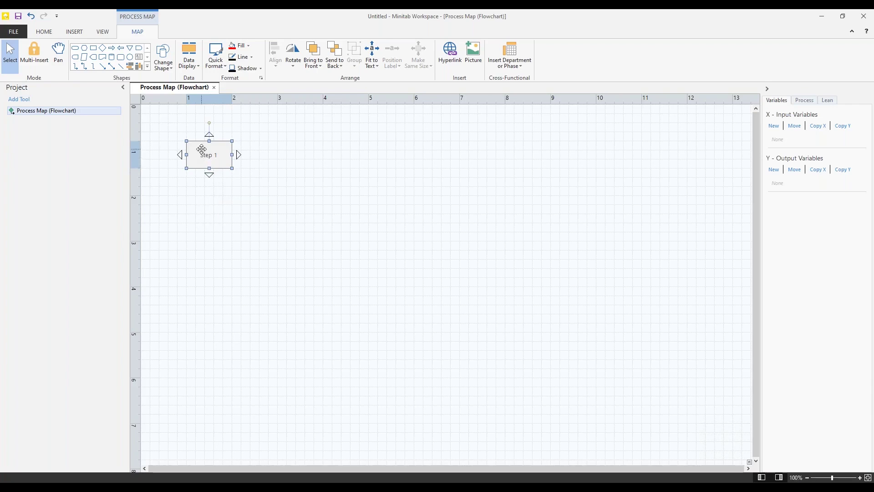
Add a connected Step 2 box below Step 1, then a Decision diamond below Step 2.
{"action": "left_click", "coordinate": [210, 175]}
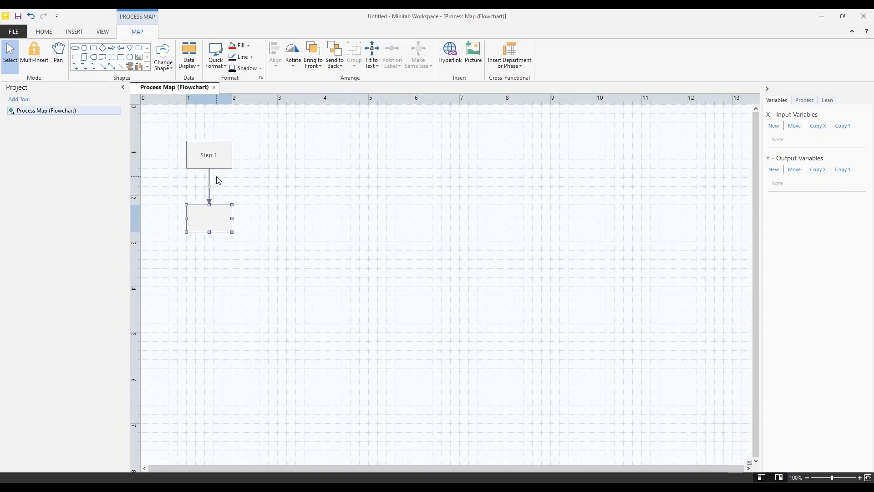
{"action": "mouse_move", "coordinate": [215, 208]}
{"action": "type", "text": "Step 2"}
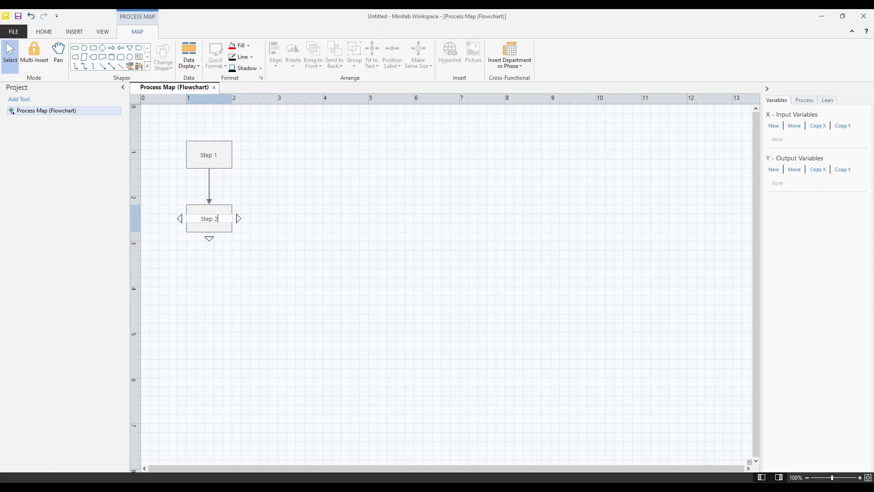
{"action": "mouse_move", "coordinate": [214, 236]}
{"action": "left_click", "coordinate": [212, 282]}
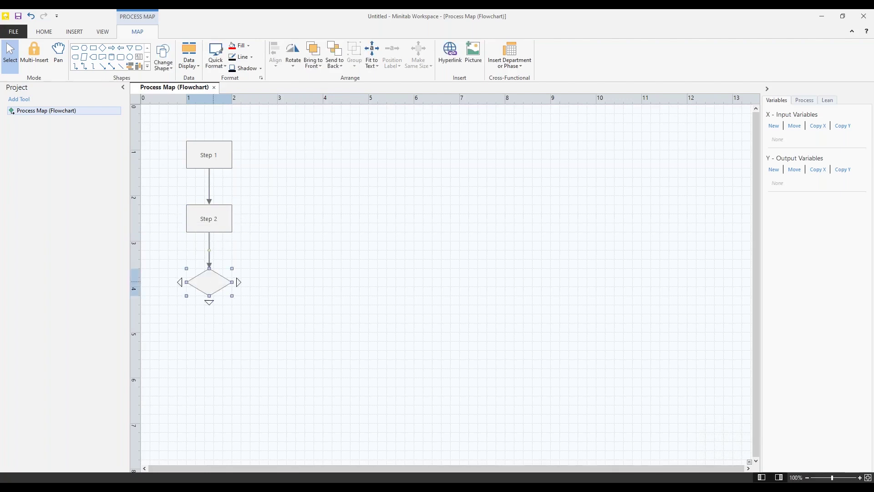
{"action": "type", "text": "Decision"}
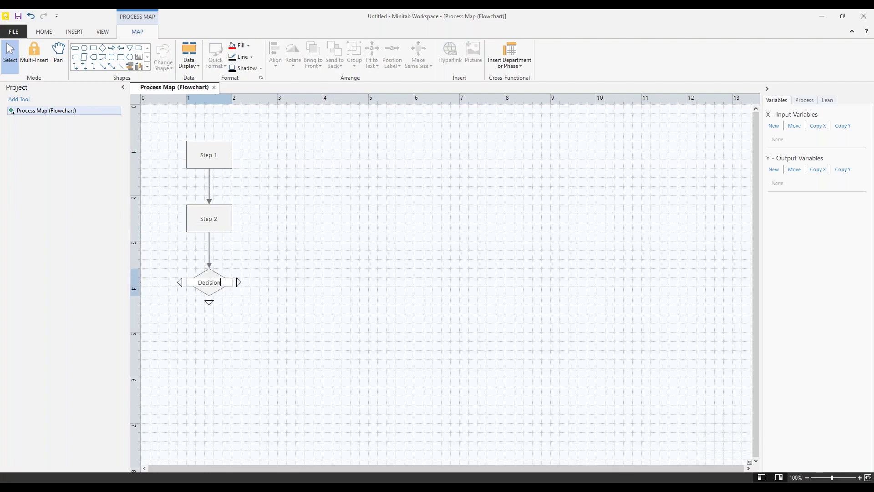
Branch a Step 3A box right of the Decision and a Step 3B box below it.
{"action": "left_click", "coordinate": [249, 289]}
{"action": "type", "text": "Step "}
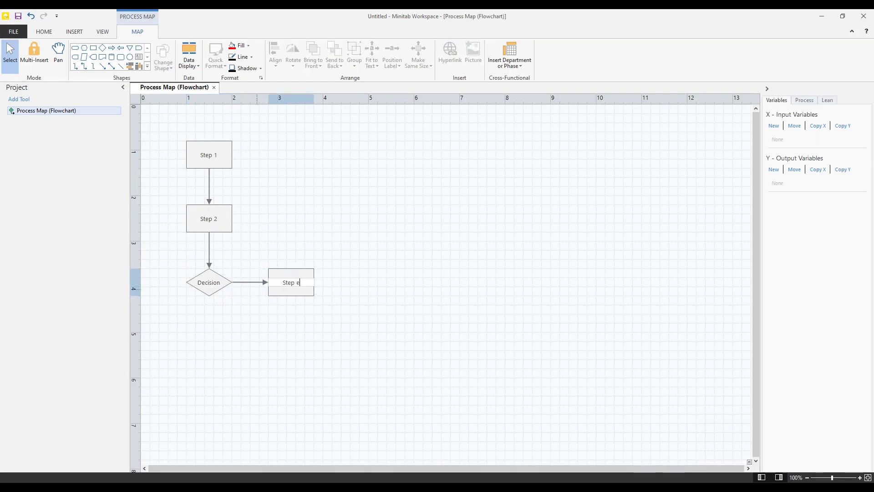
{"action": "type", "text": "3A"}
{"action": "mouse_move", "coordinate": [209, 303]}
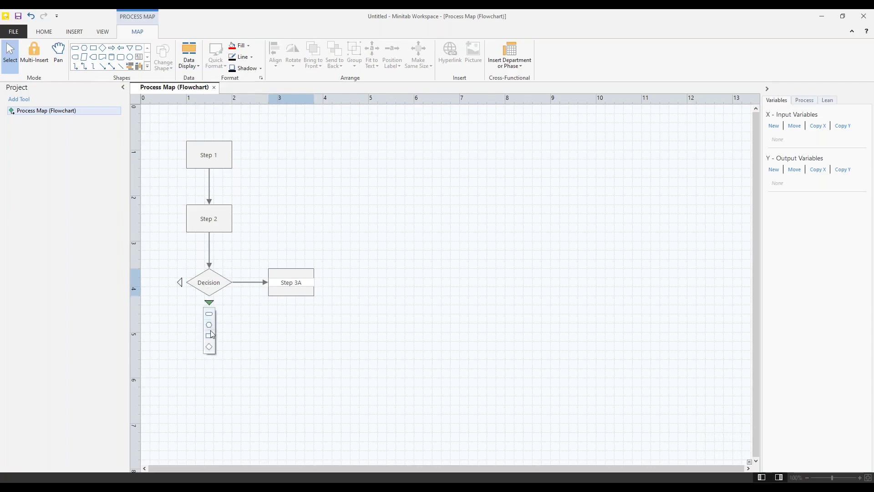
{"action": "left_click", "coordinate": [209, 336]}
{"action": "type", "text": "Ste"}
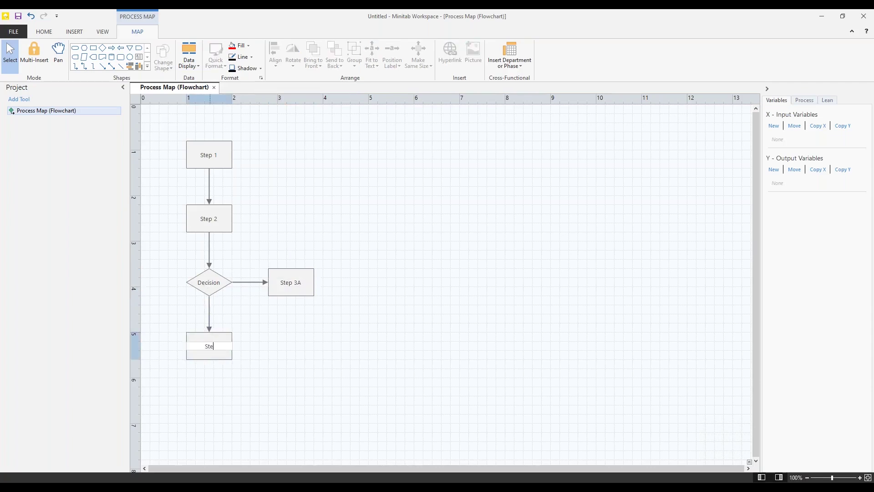
{"action": "type", "text": "p 3B"}
{"action": "key", "text": "Escape"}
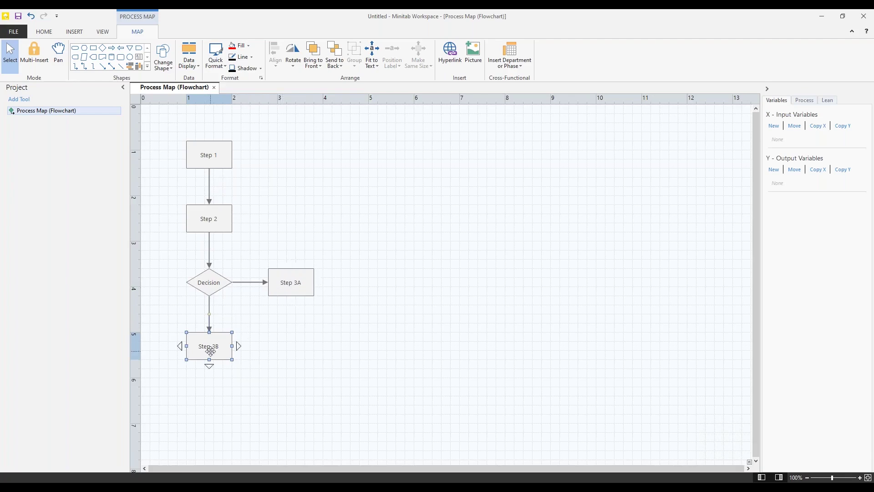
Move Step 3B below Step 3A and attach the Decision connector to its left side.
{"action": "left_click_drag", "start_coordinate": [217, 356], "coordinate": [291, 232]}
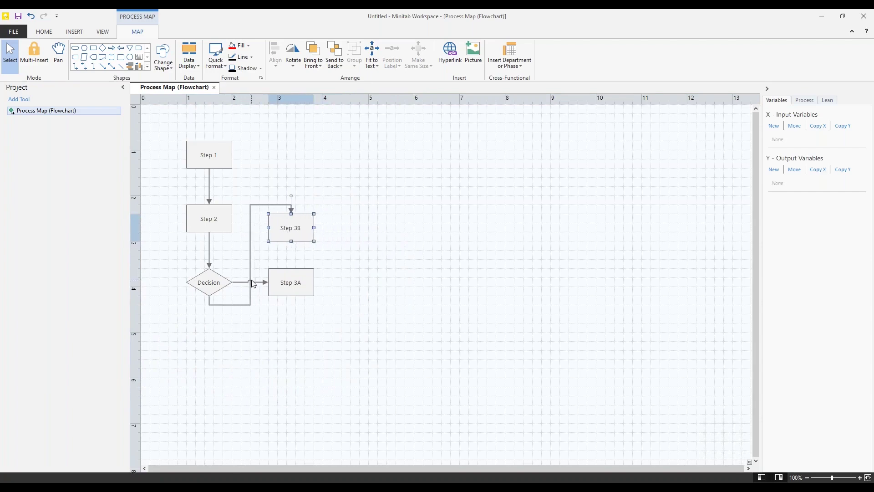
{"action": "left_click_drag", "start_coordinate": [287, 224], "coordinate": [288, 332]}
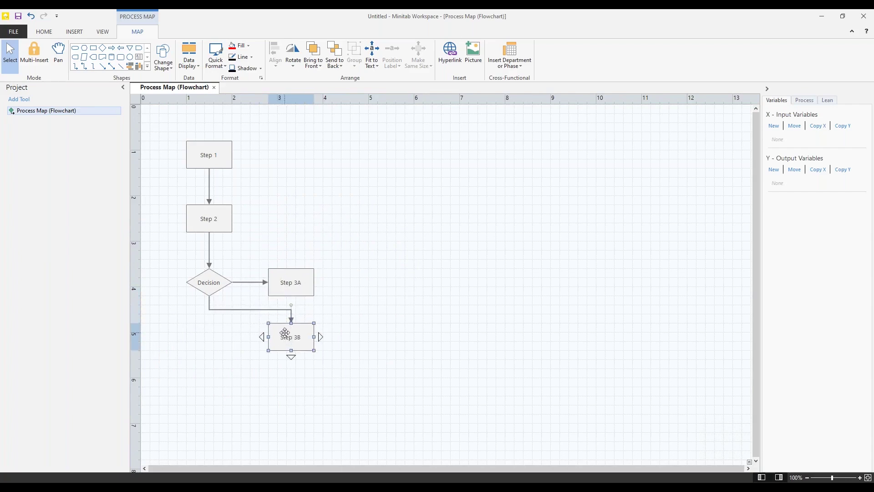
{"action": "left_click", "coordinate": [269, 311]}
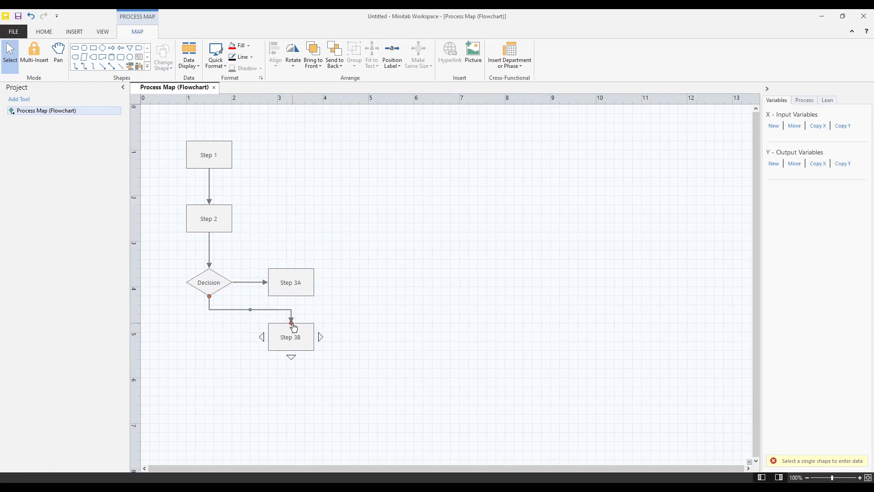
{"action": "left_click_drag", "start_coordinate": [293, 323], "coordinate": [265, 337]}
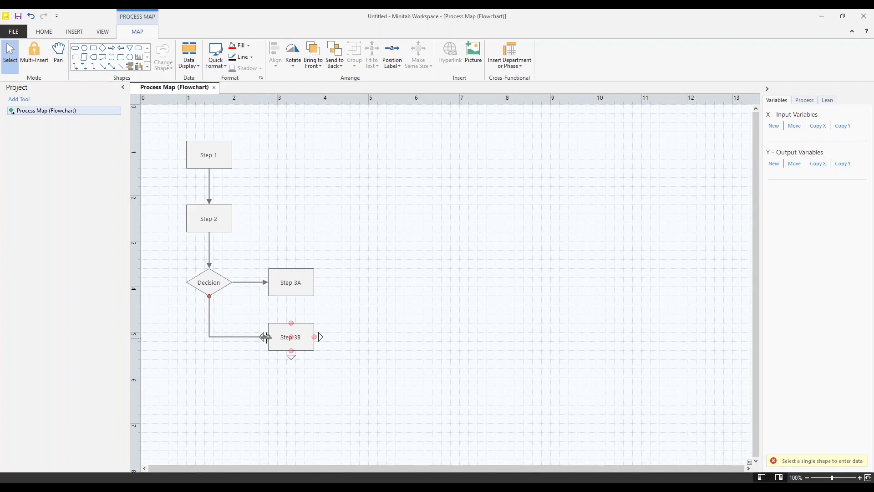
{"action": "left_click_drag", "start_coordinate": [267, 337], "coordinate": [291, 340]}
{"action": "left_click_drag", "start_coordinate": [292, 337], "coordinate": [269, 325]}
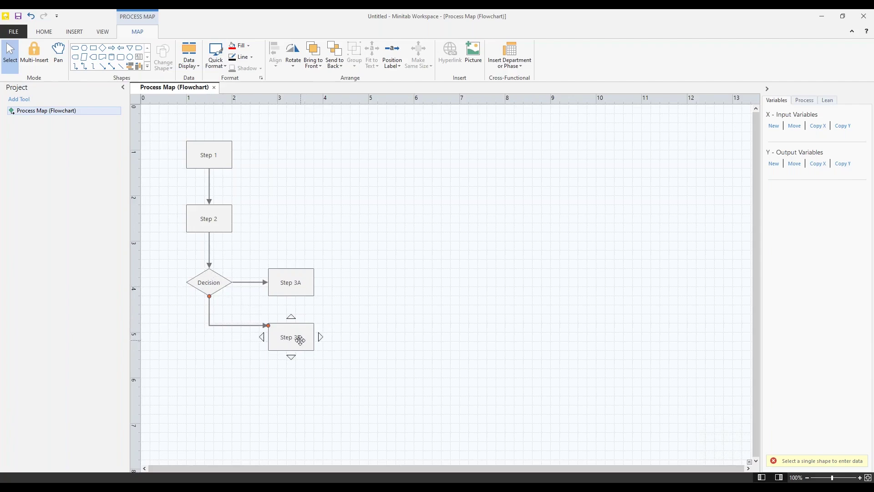
{"action": "left_click_drag", "start_coordinate": [292, 336], "coordinate": [357, 208]}
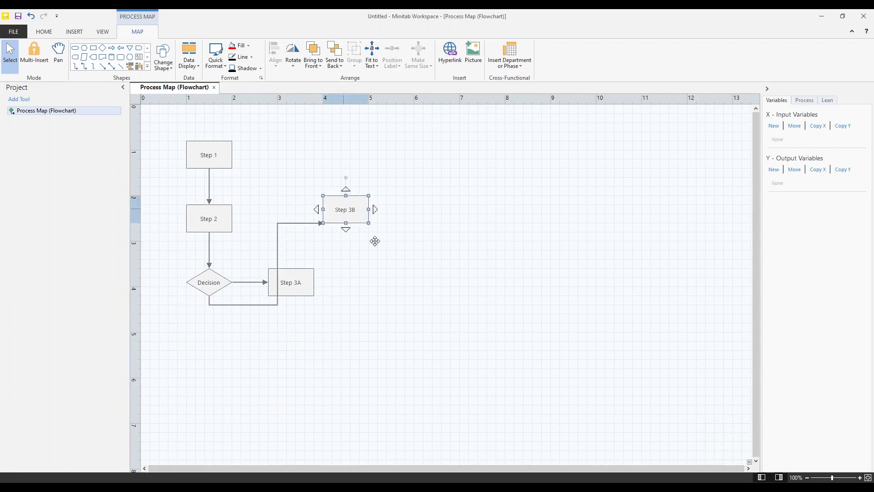
{"action": "left_click_drag", "start_coordinate": [375, 241], "coordinate": [268, 337]}
{"action": "left_click", "coordinate": [264, 326]}
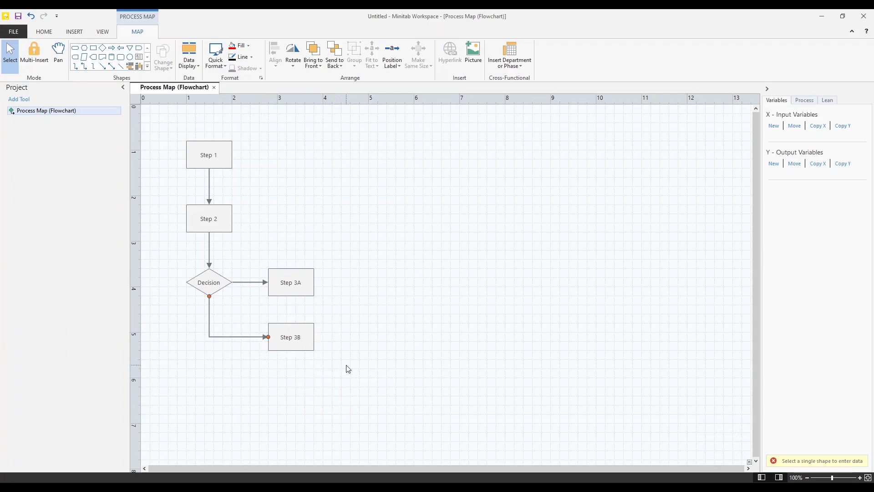
Label the Decision's connectors YES toward Step 3A and NO toward Step 3B.
{"action": "mouse_move", "coordinate": [251, 285]}
{"action": "type", "text": "YES"}
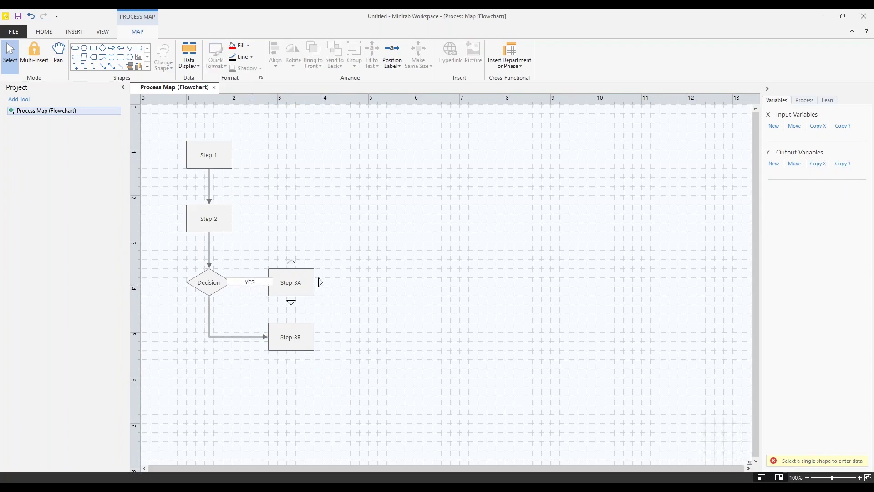
{"action": "left_click", "coordinate": [251, 283]}
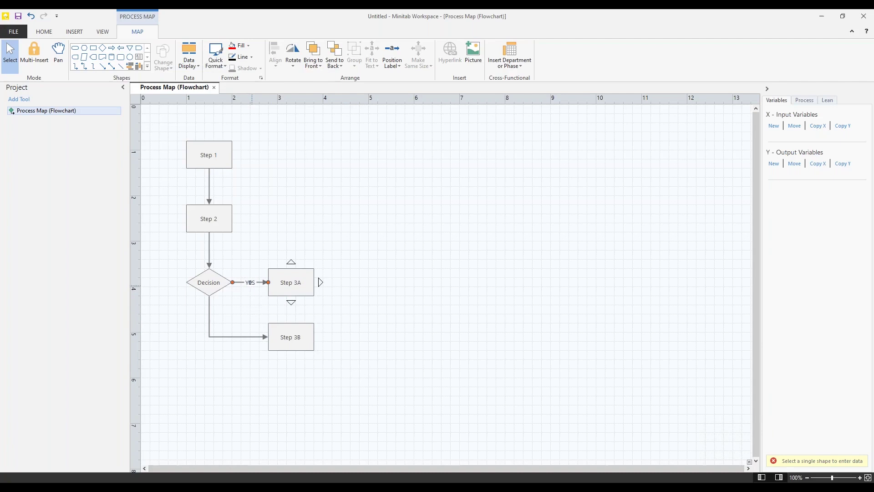
{"action": "left_click", "coordinate": [214, 308]}
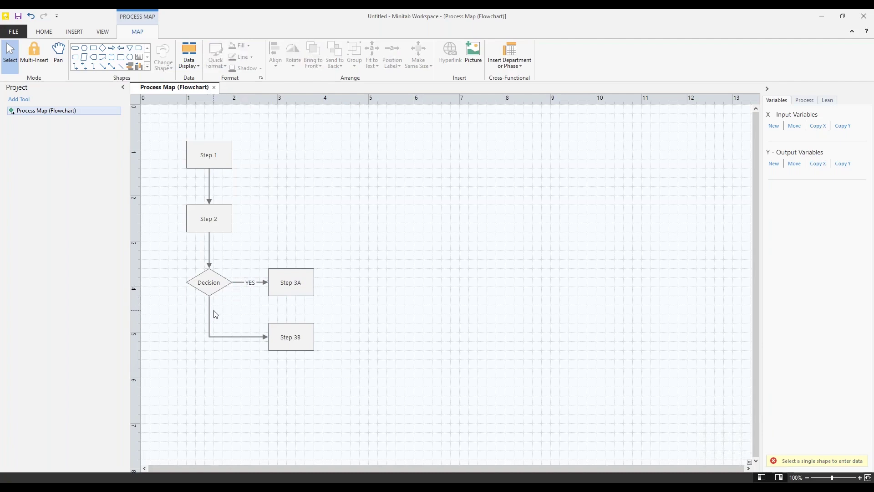
{"action": "left_click", "coordinate": [210, 314]}
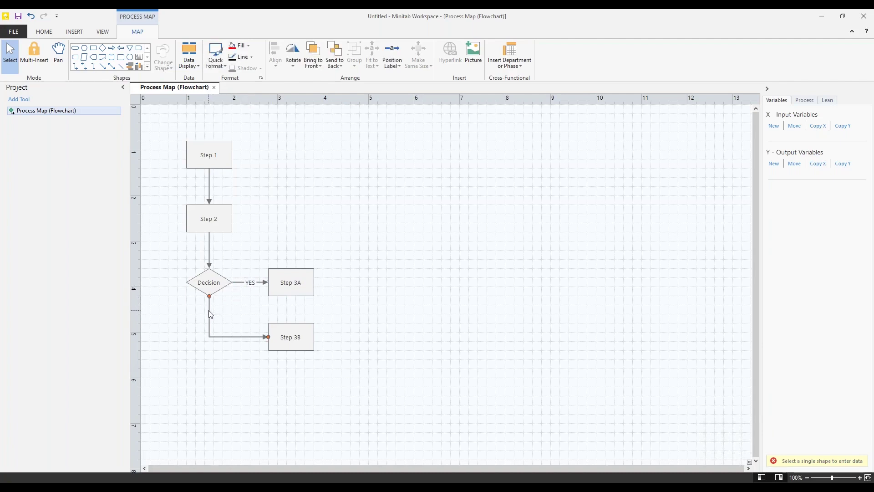
{"action": "double_click", "coordinate": [211, 314]}
{"action": "type", "text": "NO"}
{"action": "key", "text": "Return"}
Position both the NO and YES labels at Begin of their connectors, then deselect.
{"action": "left_click", "coordinate": [393, 61]}
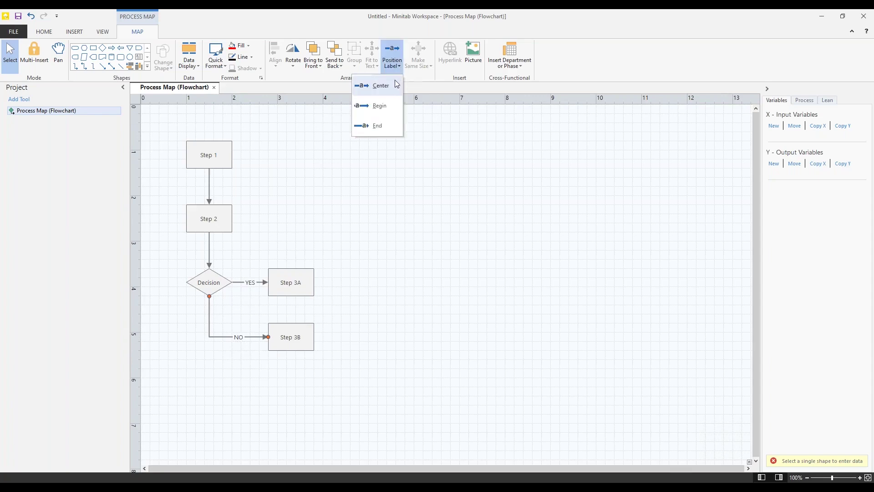
{"action": "left_click", "coordinate": [385, 104]}
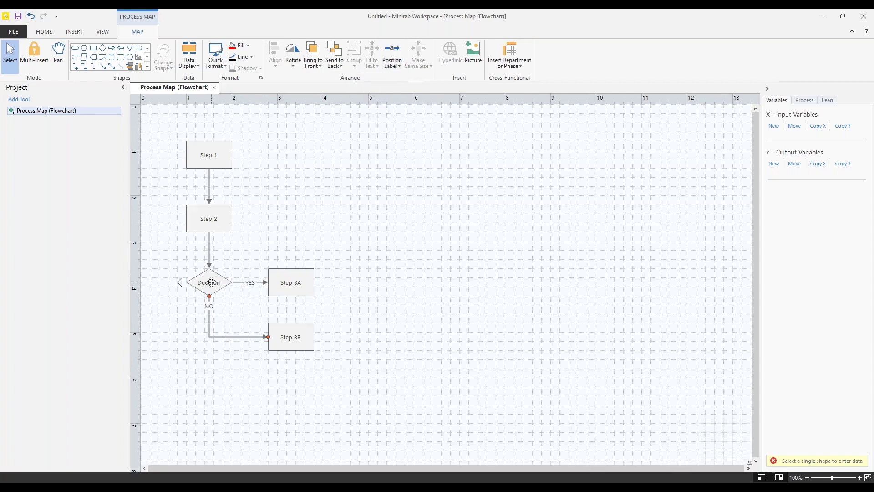
{"action": "left_click", "coordinate": [392, 61]}
{"action": "left_click", "coordinate": [391, 106]}
{"action": "left_click", "coordinate": [445, 233]}
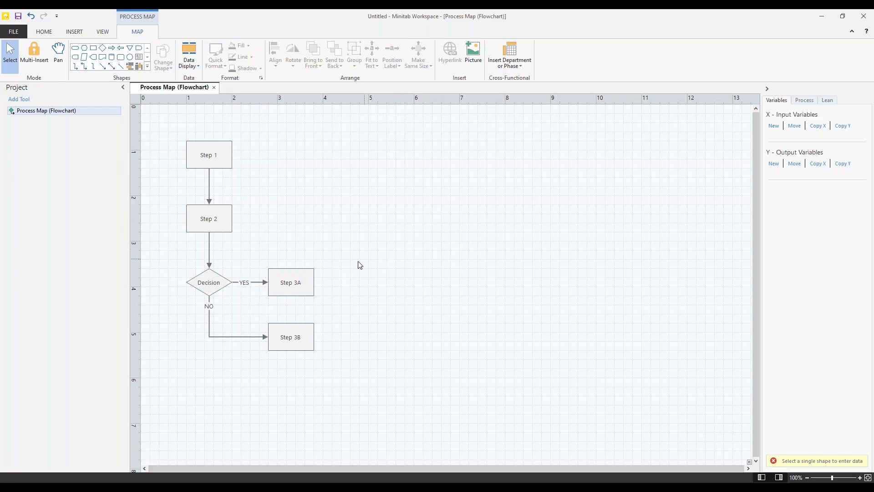
Connect Step 3A to Step 3B and extend Step 3B's label with 'has a really long process name that takes up a lot of space'.
{"action": "mouse_move", "coordinate": [308, 277]}
{"action": "mouse_move", "coordinate": [291, 319]}
{"action": "left_click", "coordinate": [295, 303]}
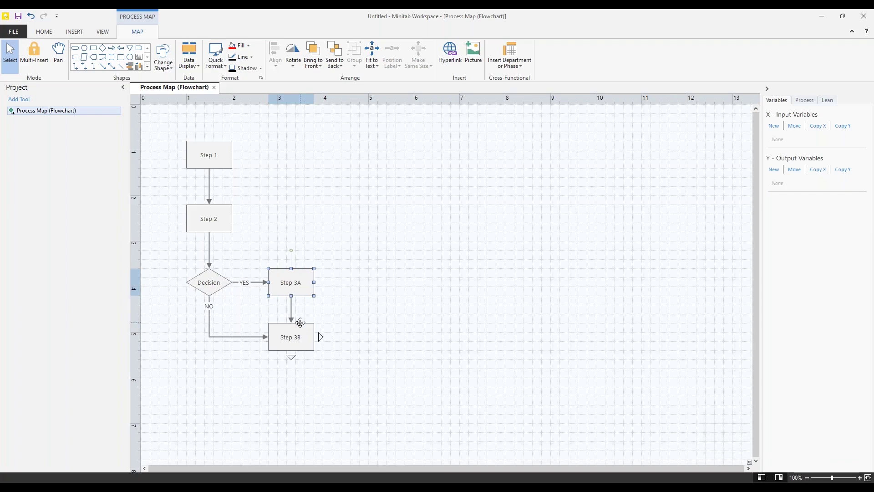
{"action": "left_click", "coordinate": [304, 334]}
{"action": "left_click", "coordinate": [306, 335]}
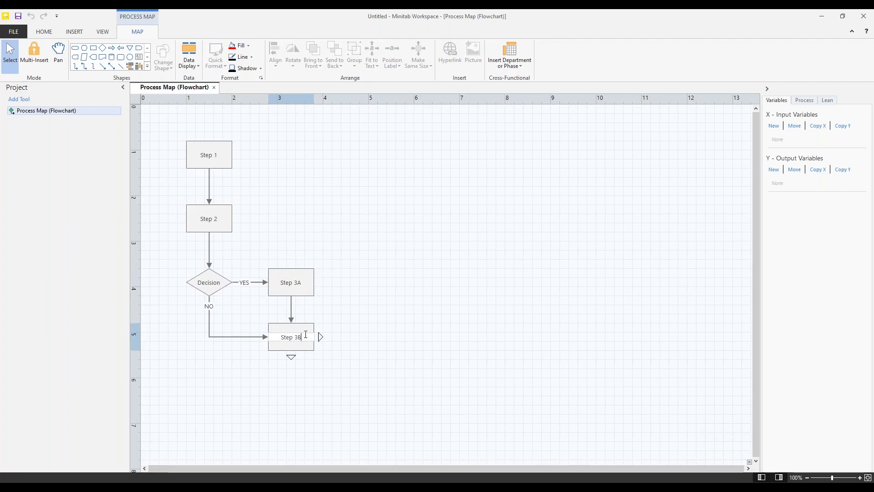
{"action": "type", "text": "has a really"}
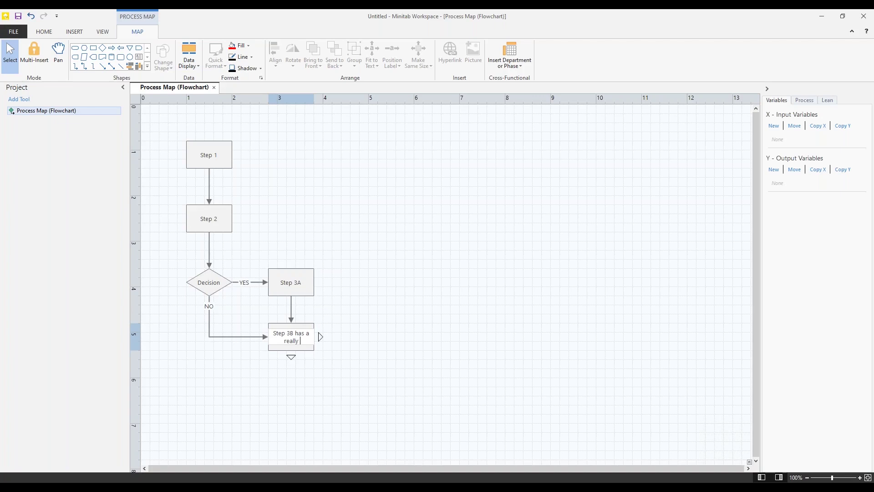
{"action": "type", "text": " long proces"}
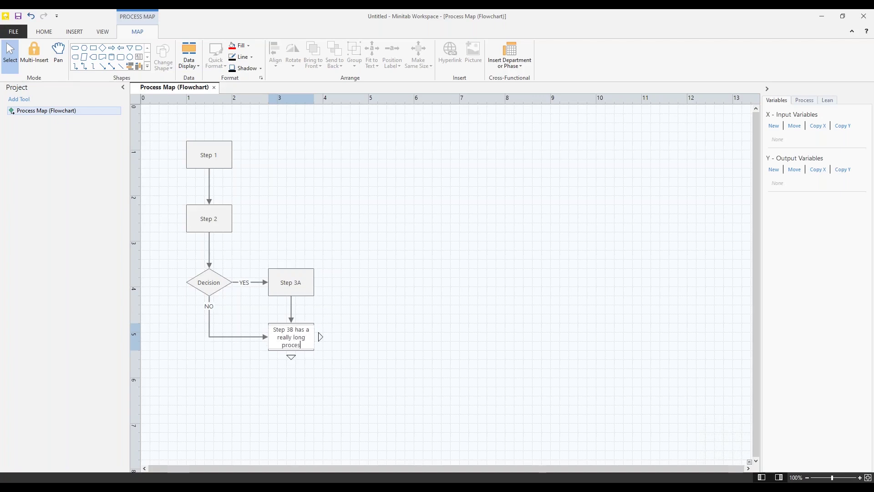
{"action": "type", "text": "s name that t"}
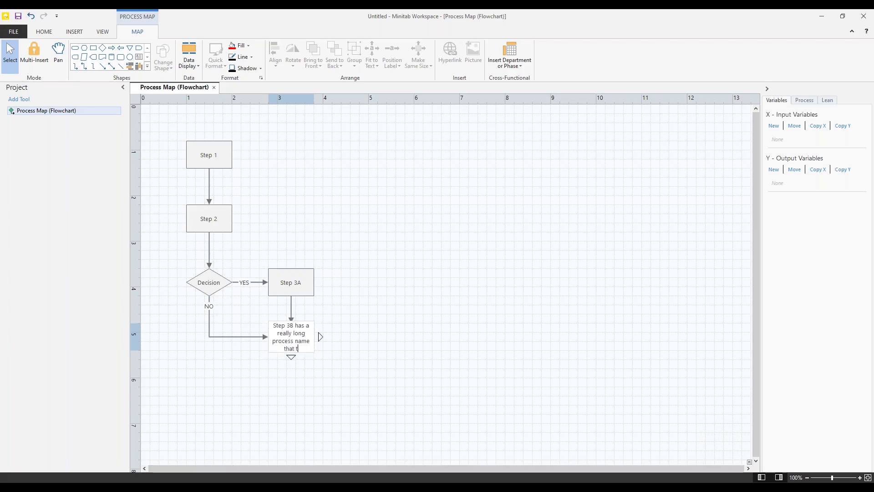
{"action": "type", "text": "akes up a lo"}
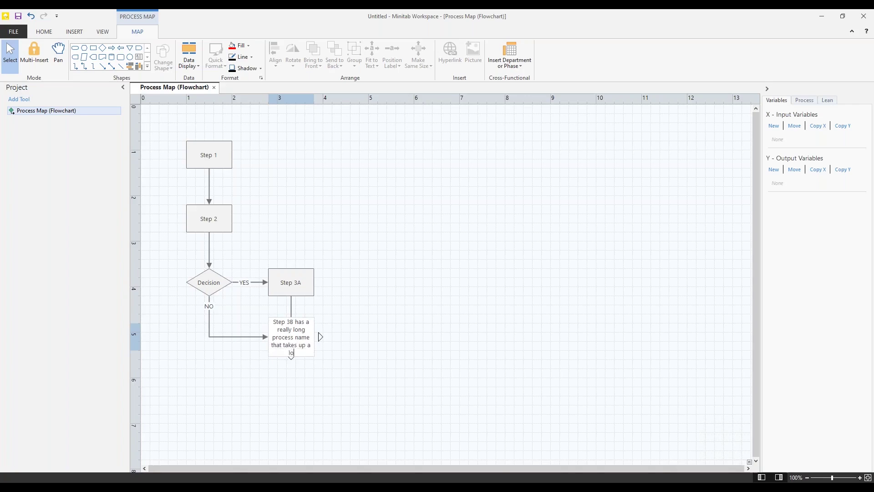
{"action": "type", "text": "t of space"}
{"action": "key", "text": "Escape"}
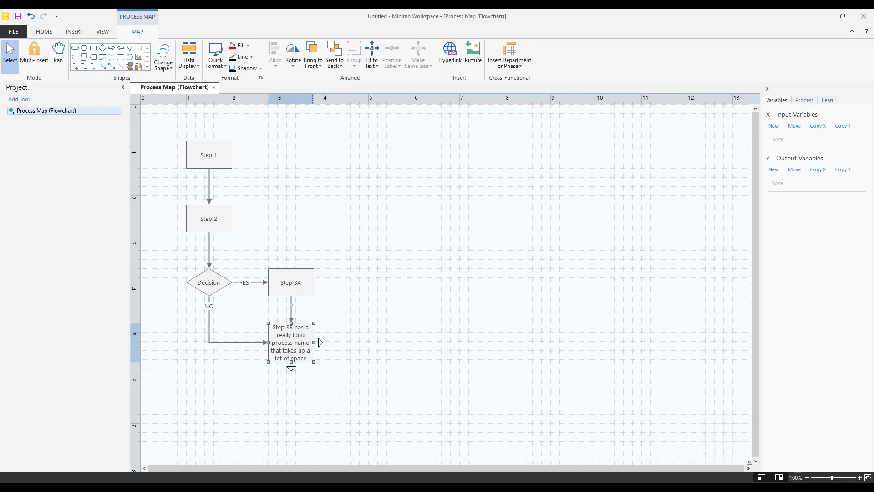
Widen Step 3B, then size it to match Step 1, Step 2 and Step 3A.
{"action": "left_click_drag", "start_coordinate": [317, 343], "coordinate": [342, 352]}
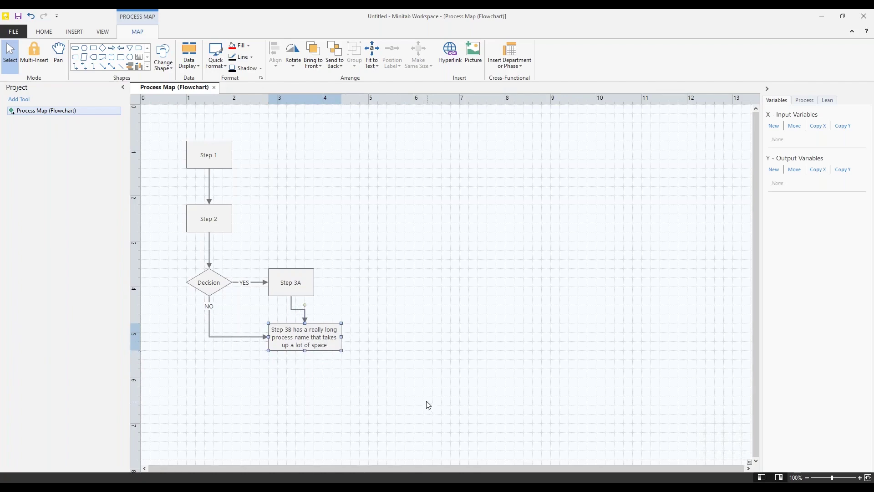
{"action": "left_click", "coordinate": [204, 154]}
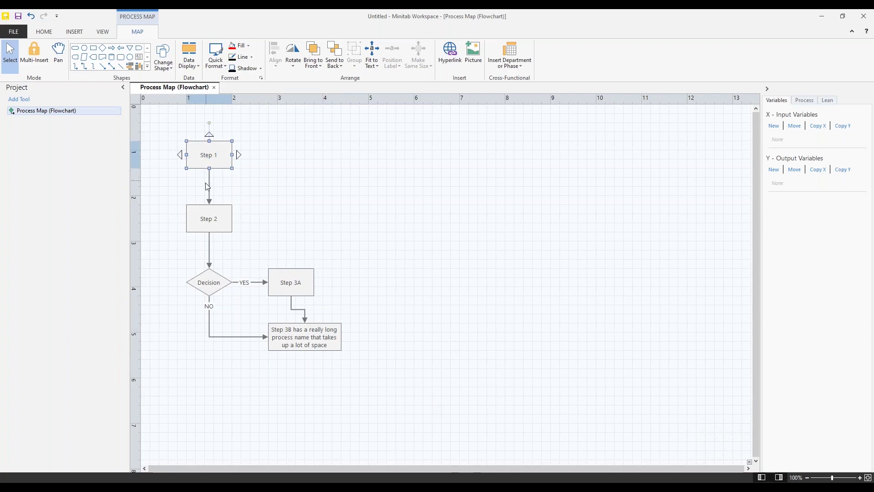
{"action": "left_click", "coordinate": [206, 212], "text": "ctrl"}
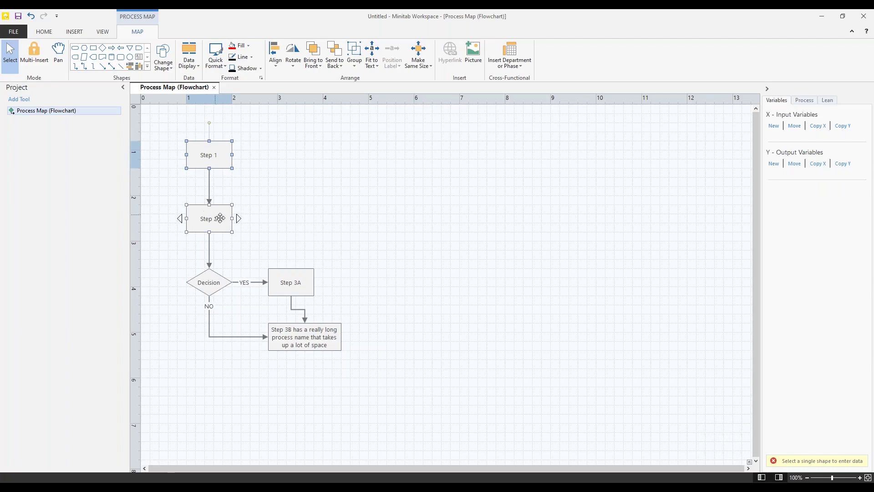
{"action": "left_click", "coordinate": [285, 272], "text": "ctrl"}
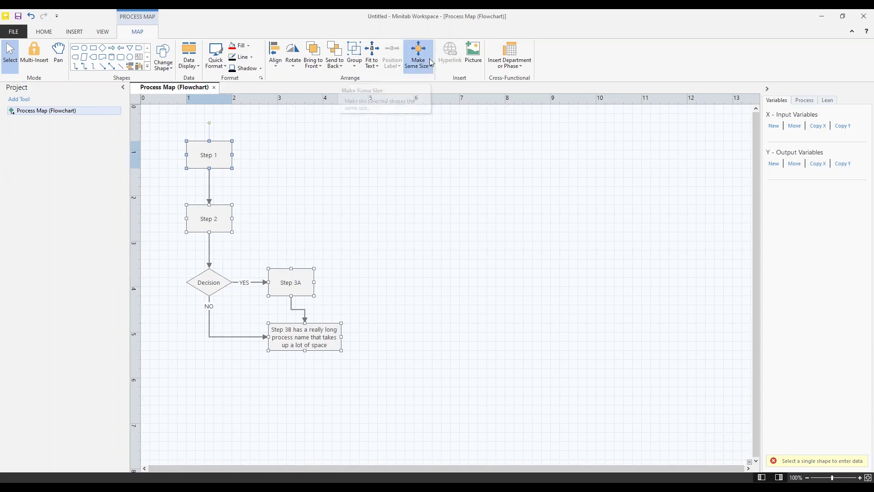
{"action": "left_click", "coordinate": [430, 61]}
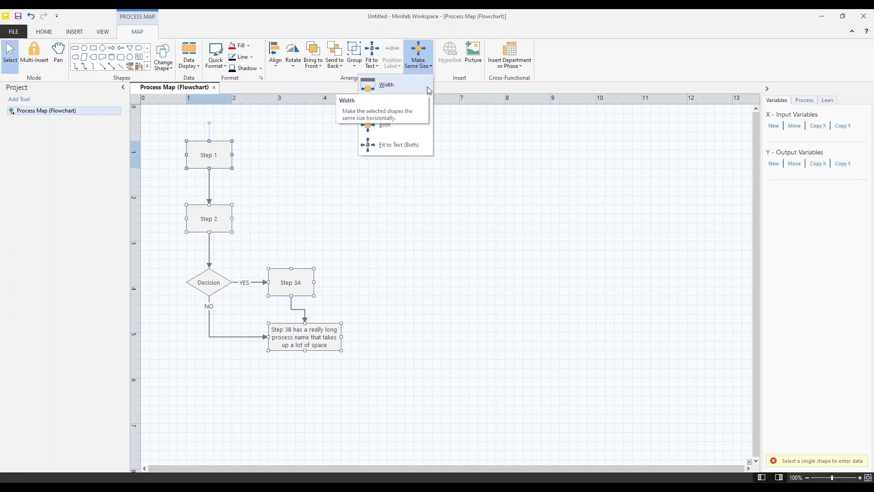
{"action": "left_click", "coordinate": [428, 123]}
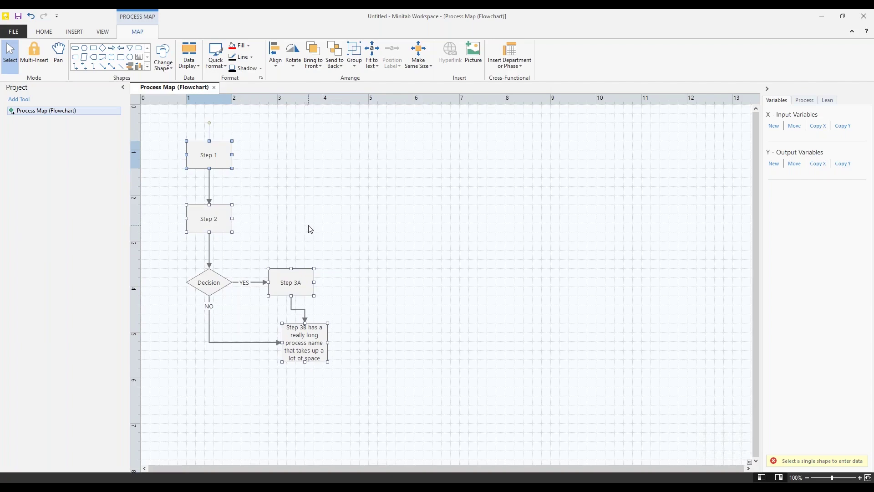
Undo the resize and make every shape match the wider Step 3B in width and height.
{"action": "left_click", "coordinate": [31, 17]}
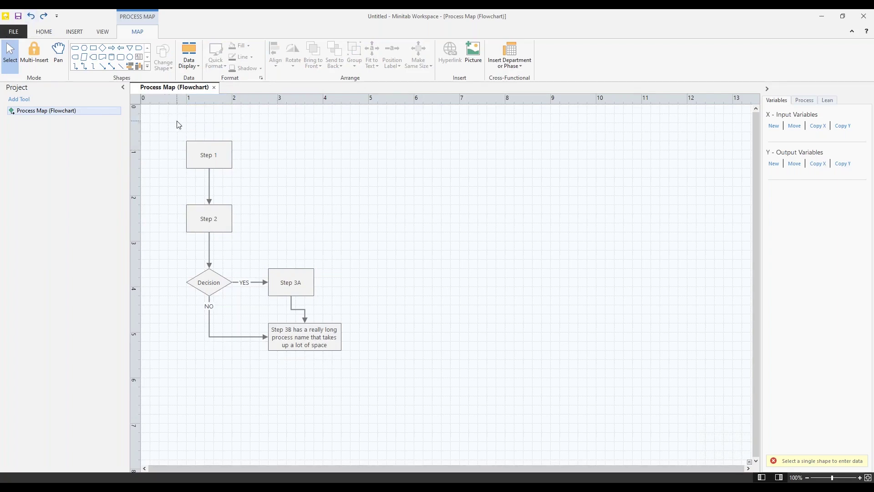
{"action": "left_click_drag", "start_coordinate": [177, 121], "coordinate": [355, 367]}
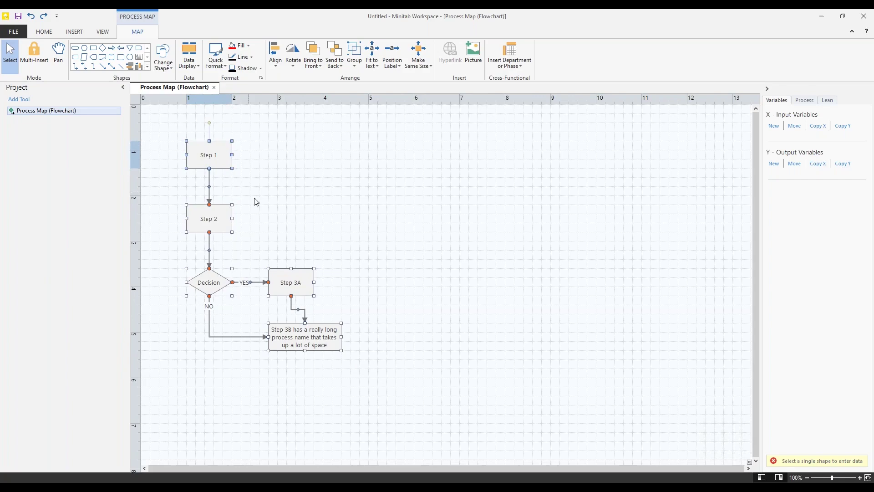
{"action": "left_click", "coordinate": [307, 342]}
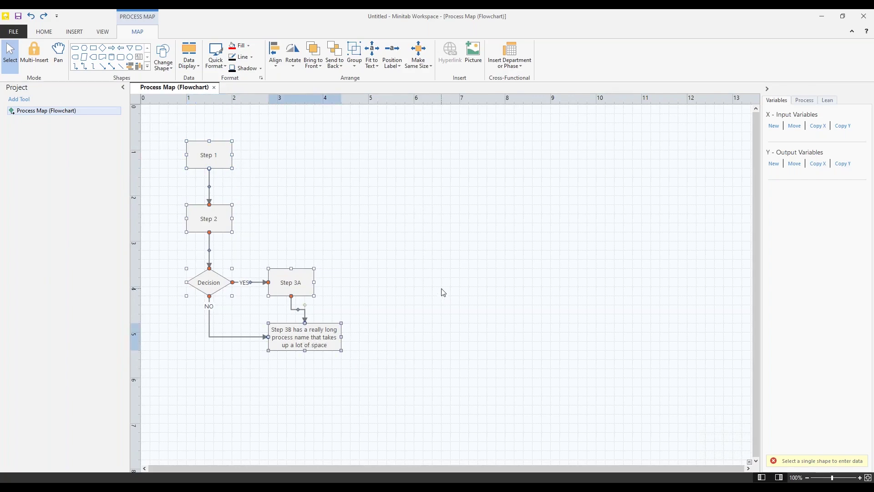
{"action": "left_click", "coordinate": [419, 70]}
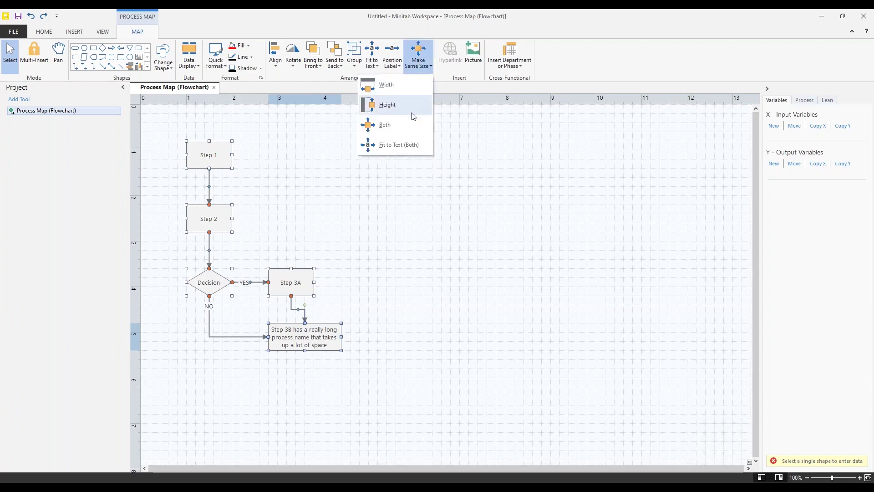
{"action": "left_click", "coordinate": [416, 125]}
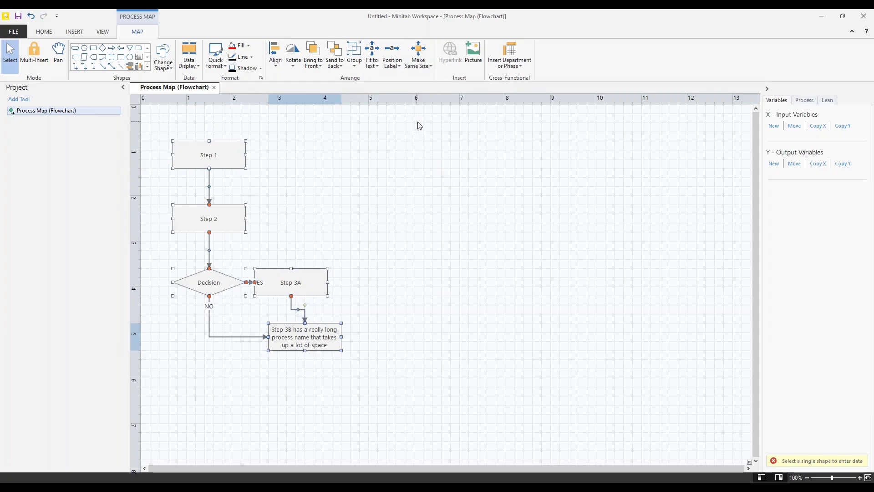
{"action": "left_click", "coordinate": [440, 218]}
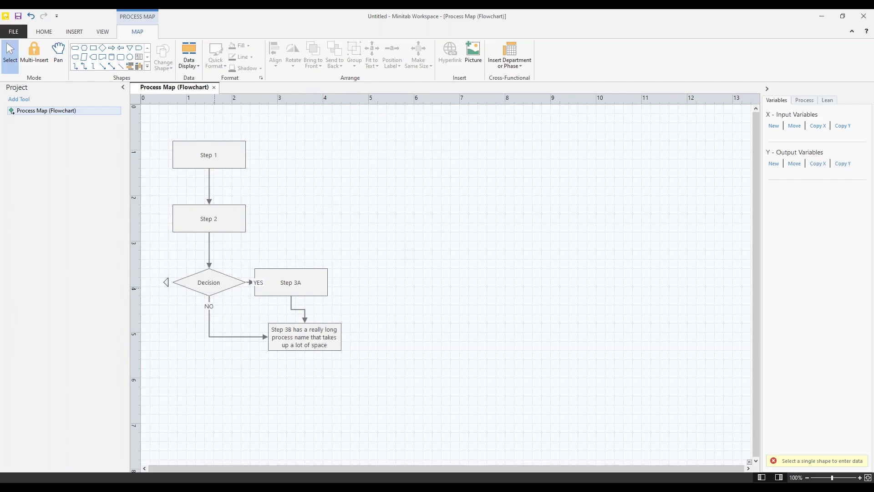
{"action": "left_click_drag", "start_coordinate": [290, 280], "coordinate": [320, 281]}
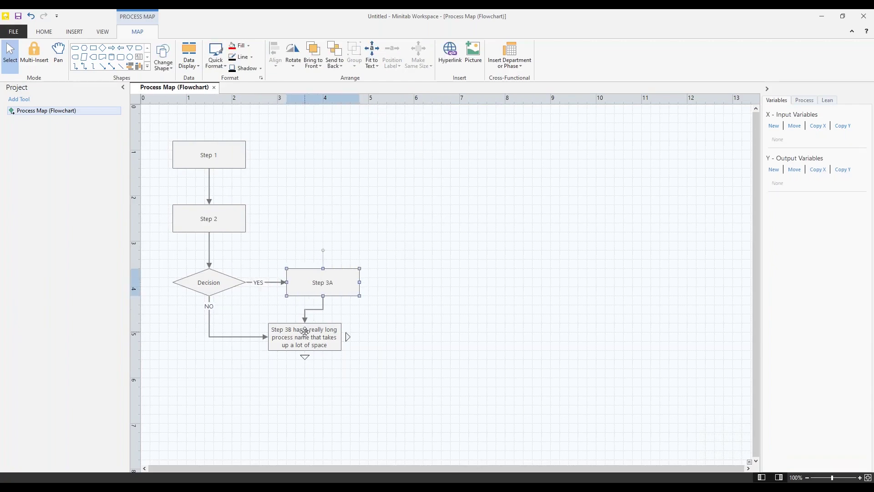
{"action": "left_click", "coordinate": [208, 281]}
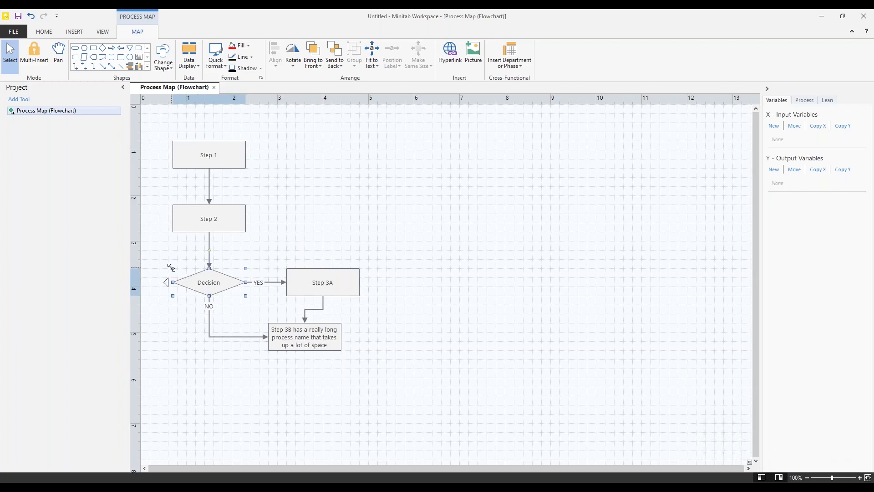
{"action": "left_click_drag", "start_coordinate": [172, 268], "coordinate": [201, 271]}
{"action": "left_click", "coordinate": [388, 190]}
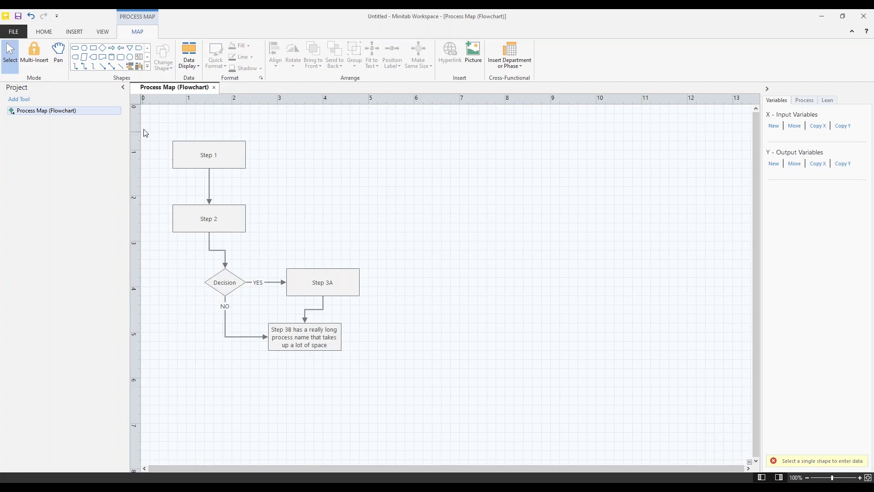
{"action": "left_click_drag", "start_coordinate": [160, 122], "coordinate": [259, 367]}
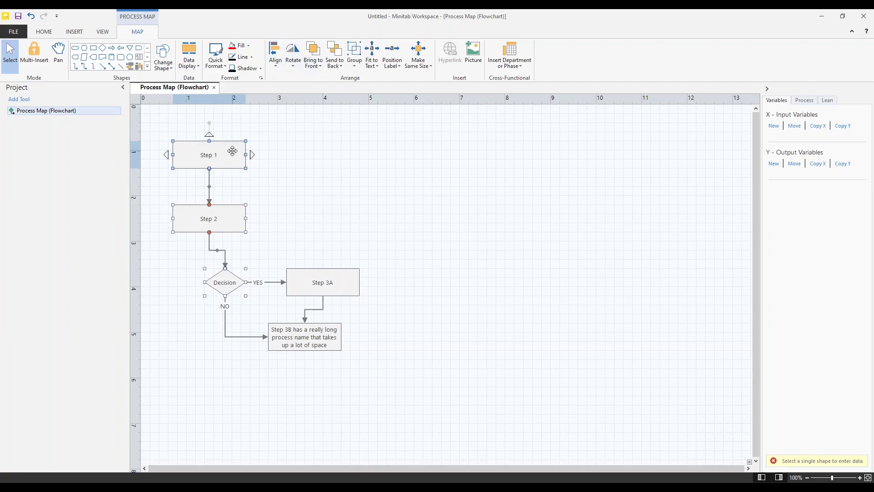
{"action": "left_click", "coordinate": [275, 59]}
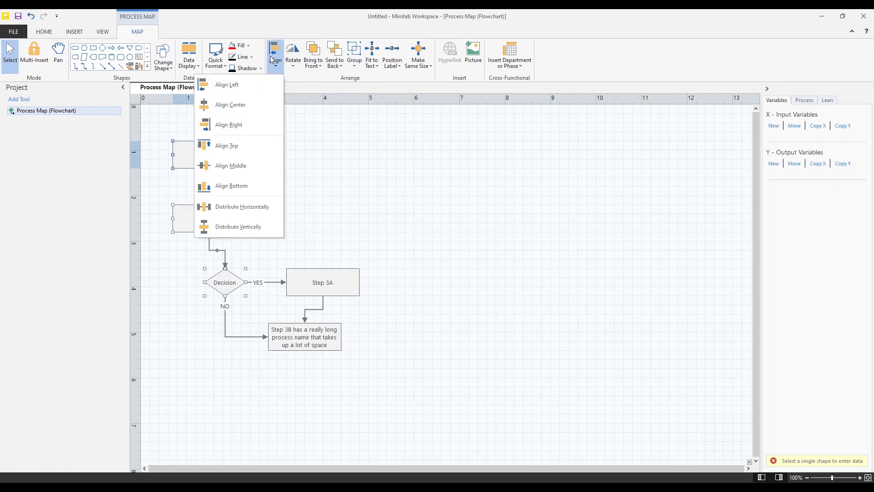
{"action": "left_click", "coordinate": [262, 103]}
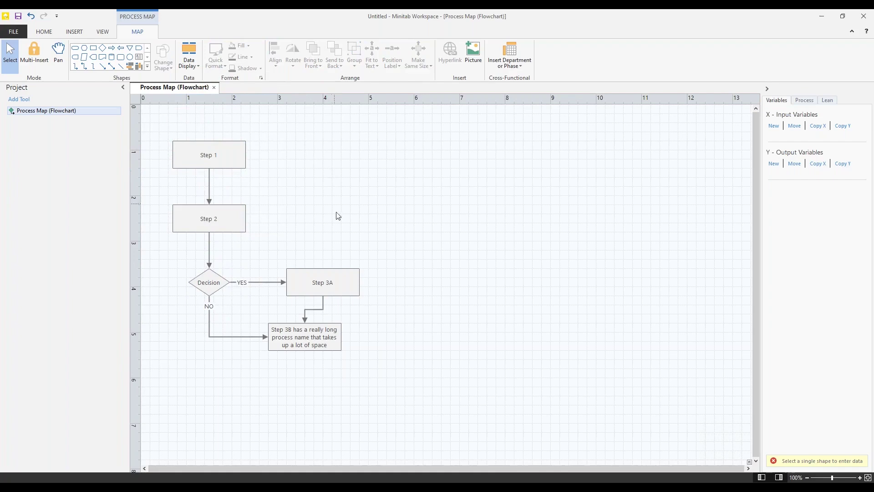
{"action": "left_click_drag", "start_coordinate": [312, 332], "coordinate": [324, 332]}
{"action": "left_click", "coordinate": [422, 312]}
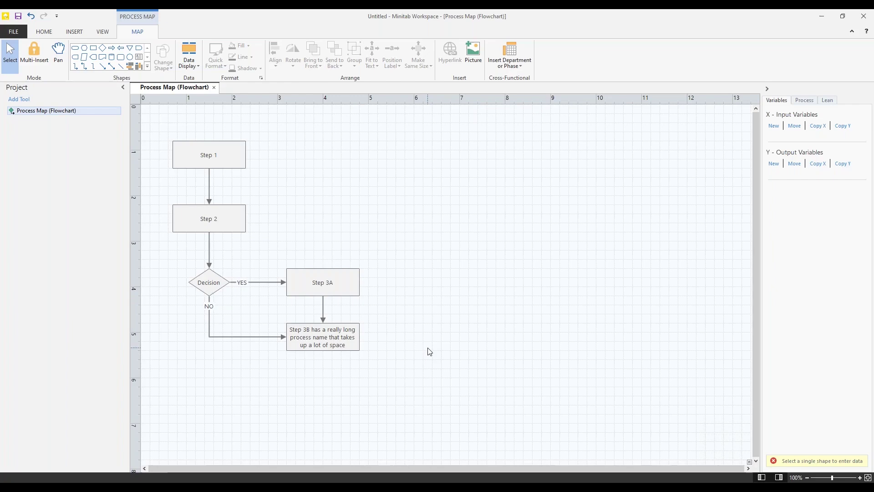
Insert a department lane above, wrapping the flowchart in a DEPT swimlane under a TITLE header.
{"action": "mouse_move", "coordinate": [226, 207]}
{"action": "left_click", "coordinate": [504, 70]}
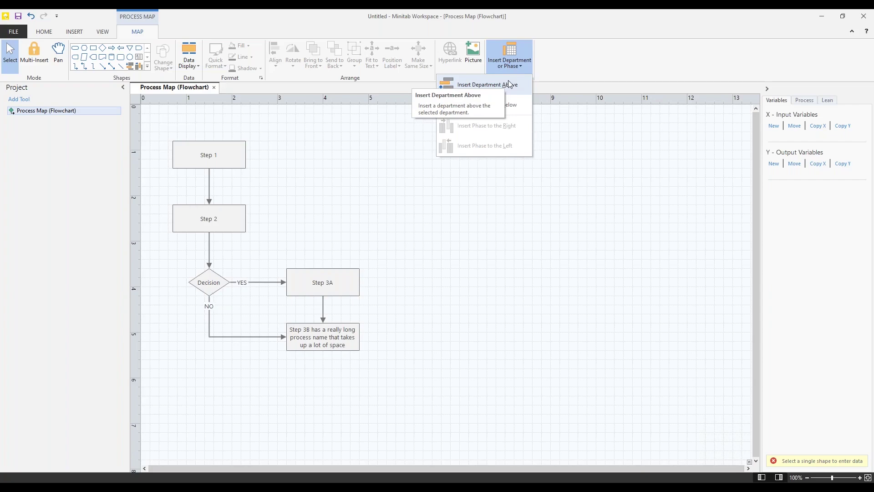
{"action": "left_click", "coordinate": [509, 84]}
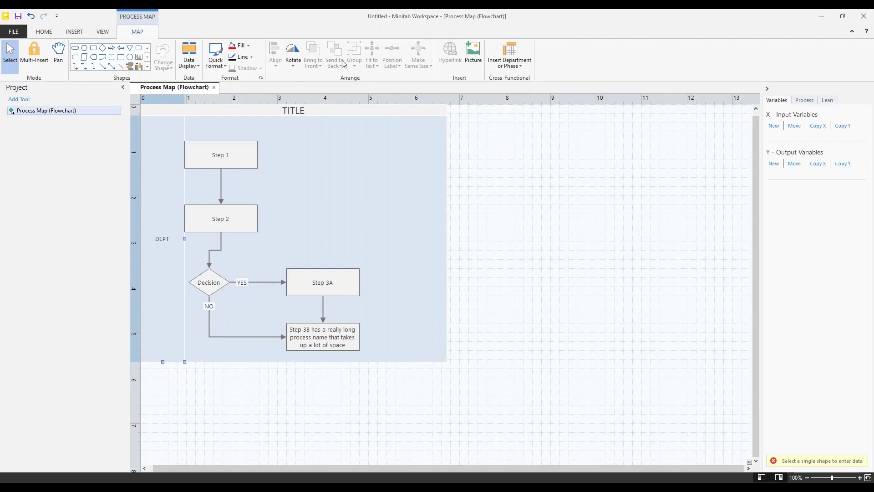
Add a second department lane and name the lanes R&D and Engineering.
{"action": "left_click", "coordinate": [501, 55]}
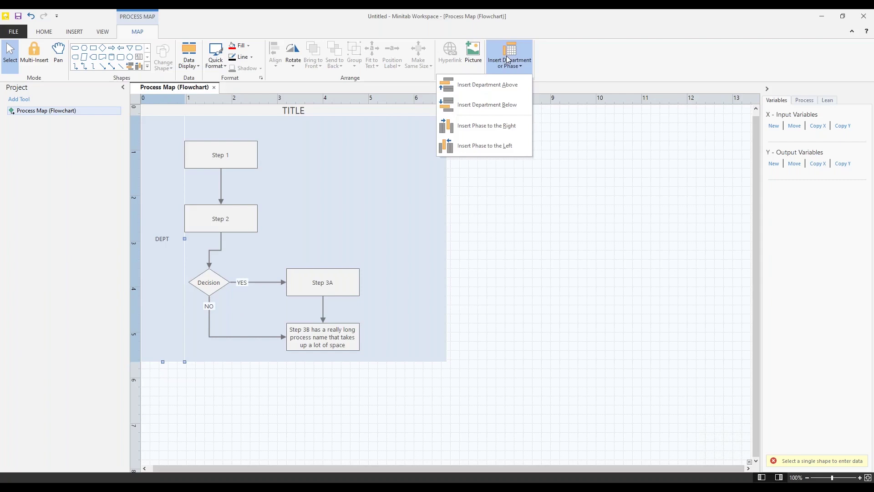
{"action": "left_click", "coordinate": [507, 85]}
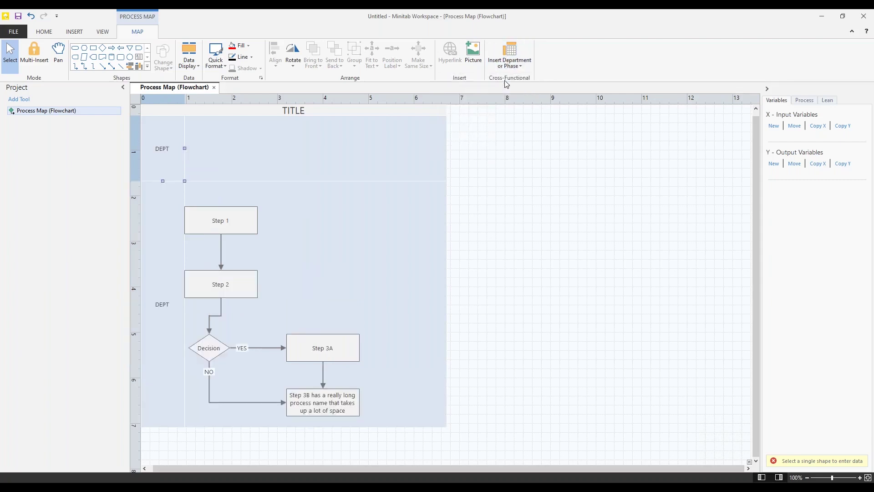
{"action": "double_click", "coordinate": [178, 145]}
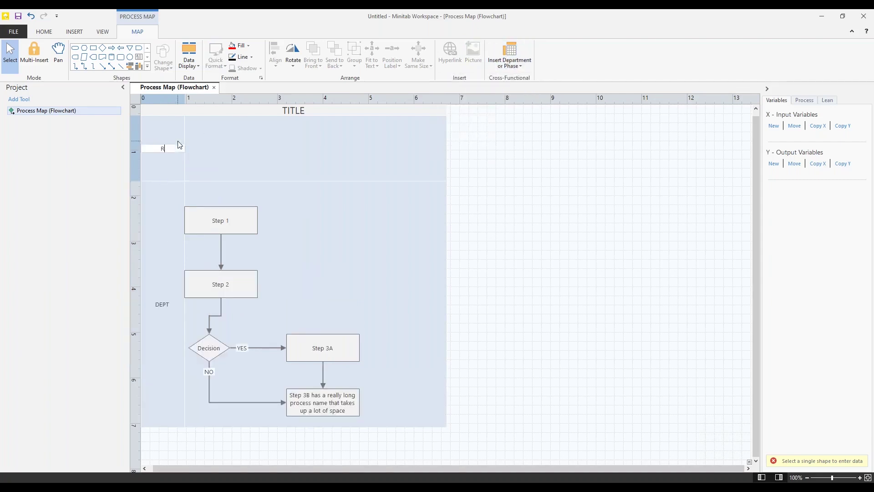
{"action": "type", "text": "R&D"}
{"action": "left_click", "coordinate": [166, 304]}
{"action": "double_click", "coordinate": [167, 304]}
{"action": "type", "text": "Engin"}
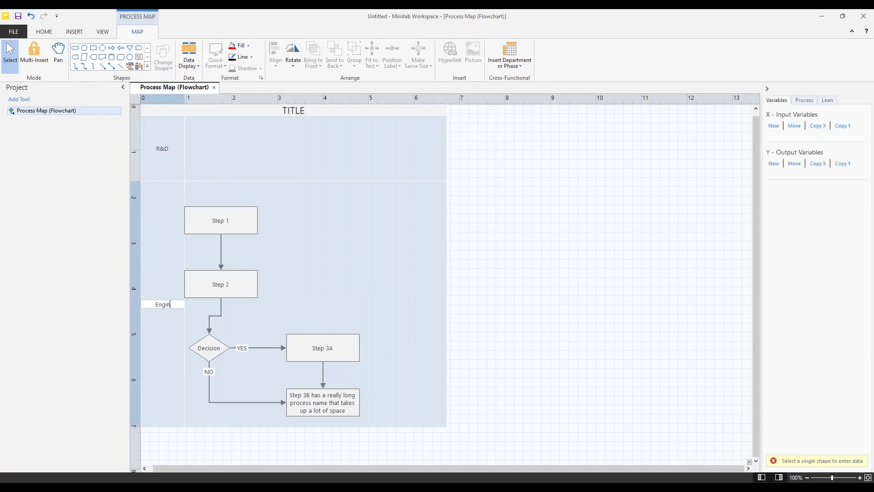
{"action": "type", "text": "eering"}
{"action": "key", "text": "Return"}
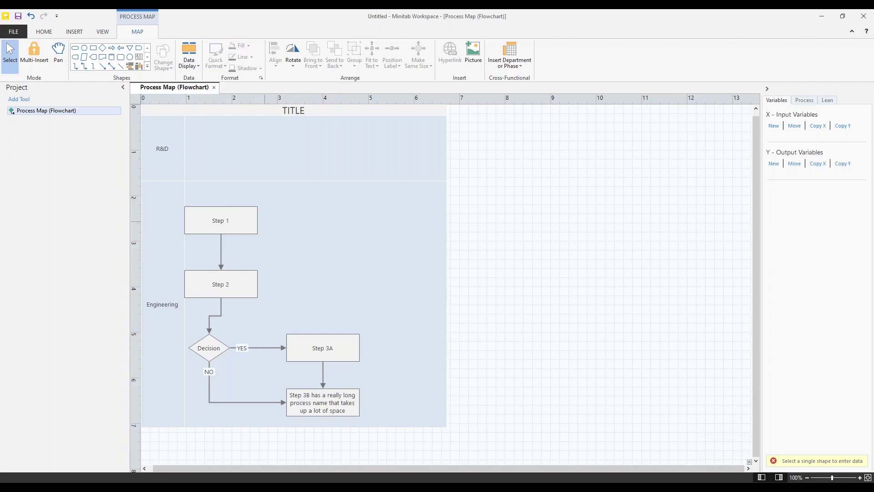
{"action": "left_click", "coordinate": [321, 273]}
Select all the flowchart shapes and move them up so Step 1 sits in R&D.
{"action": "mouse_move", "coordinate": [177, 195]}
{"action": "left_click_drag", "start_coordinate": [187, 193], "coordinate": [375, 432]}
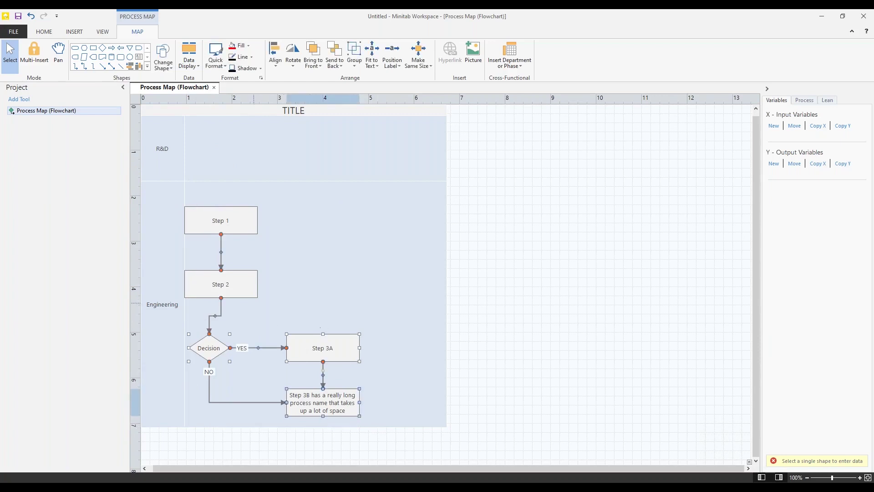
{"action": "left_click", "coordinate": [241, 286], "text": "ctrl"}
{"action": "left_click", "coordinate": [252, 225], "text": "ctrl"}
{"action": "left_click_drag", "start_coordinate": [252, 225], "coordinate": [263, 147]}
Centre-align Step 1, Step 2 and Decision with Align Center.
{"action": "left_click", "coordinate": [154, 170]}
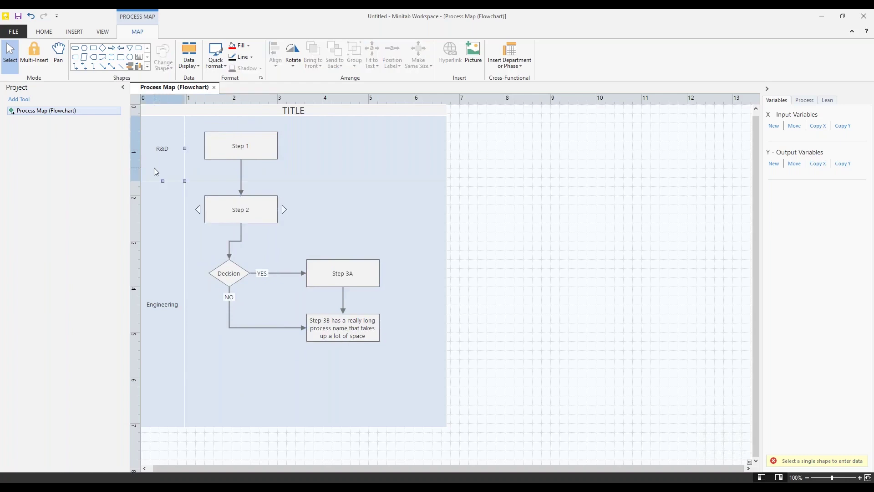
{"action": "left_click_drag", "start_coordinate": [223, 271], "coordinate": [229, 272]}
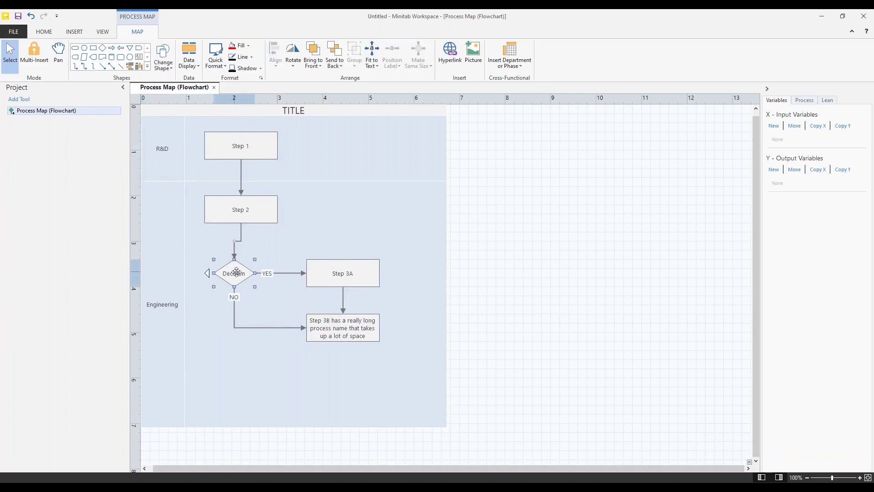
{"action": "left_click", "coordinate": [193, 124]}
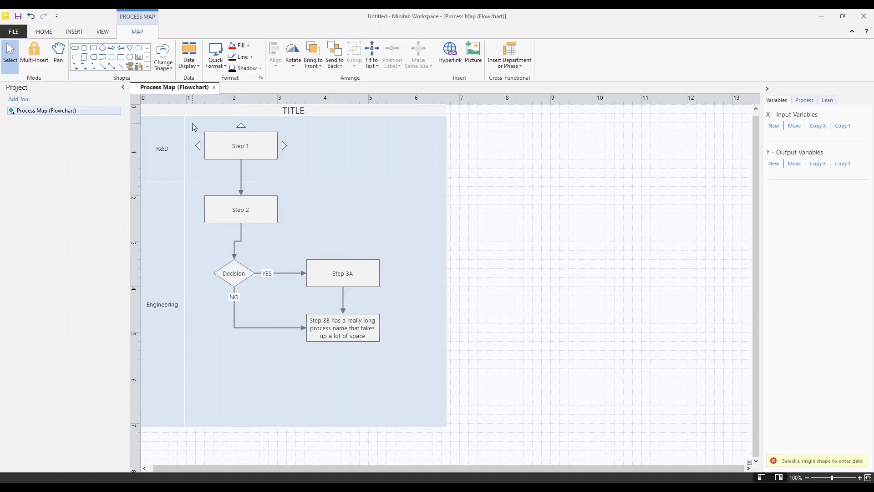
{"action": "left_click_drag", "start_coordinate": [192, 123], "coordinate": [285, 319]}
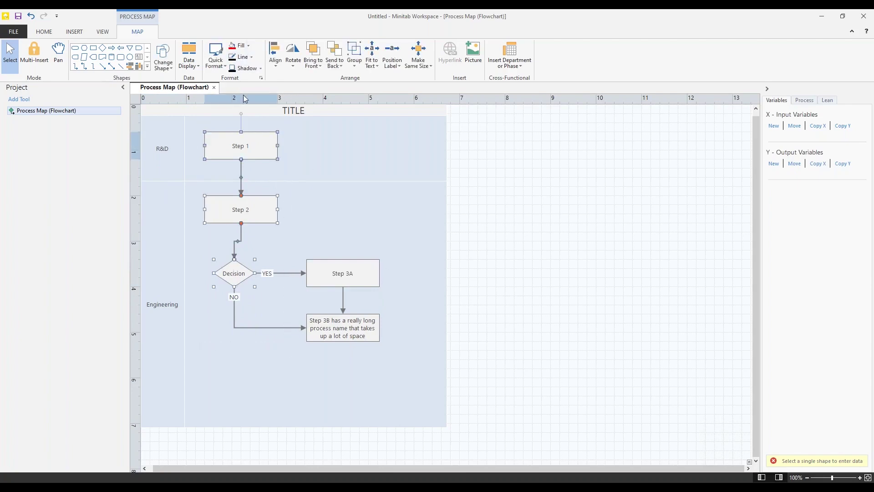
{"action": "left_click", "coordinate": [275, 54]}
{"action": "left_click", "coordinate": [253, 104]}
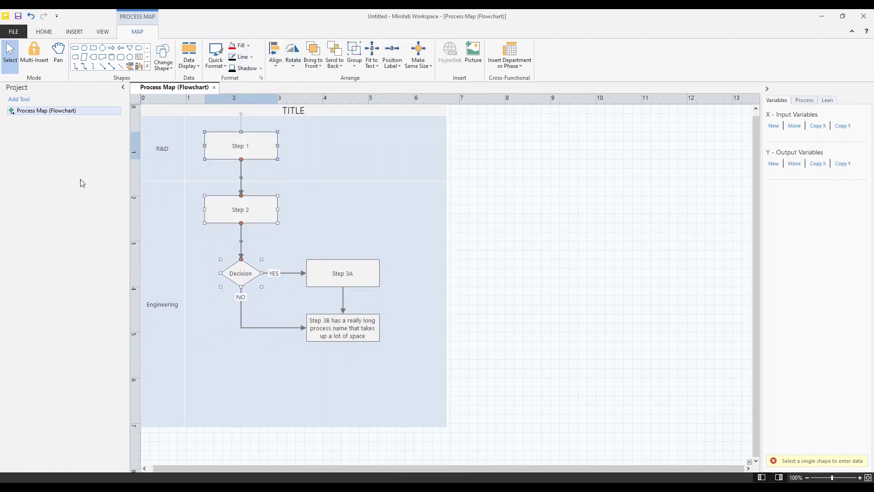
{"action": "left_click", "coordinate": [350, 215]}
Extend the R&D lane down past Step 2 and shorten the Engineering lane from its bottom.
{"action": "left_click", "coordinate": [162, 155]}
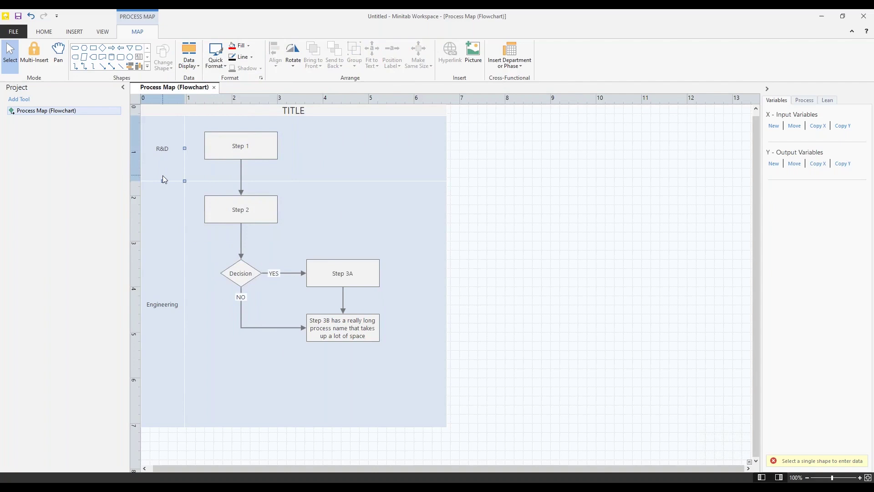
{"action": "mouse_move", "coordinate": [163, 181]}
{"action": "left_mouse_down"}
{"action": "mouse_move", "coordinate": [153, 235]}
{"action": "mouse_move", "coordinate": [156, 190]}
{"action": "left_mouse_up"}
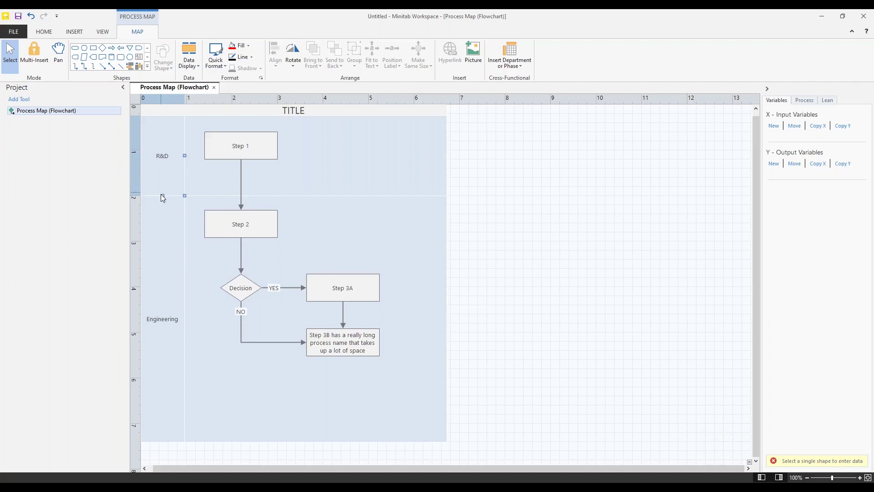
{"action": "left_click_drag", "start_coordinate": [163, 195], "coordinate": [158, 250]}
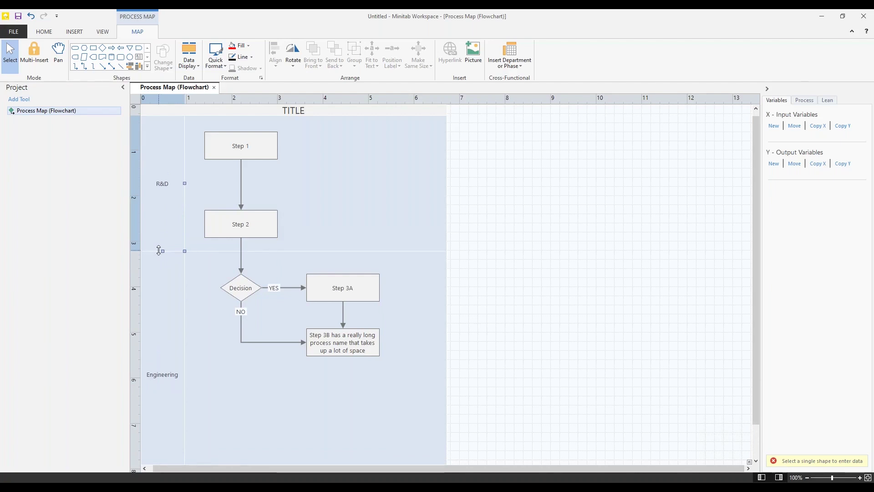
{"action": "key", "text": "alt"}
{"action": "left_click", "coordinate": [335, 182]}
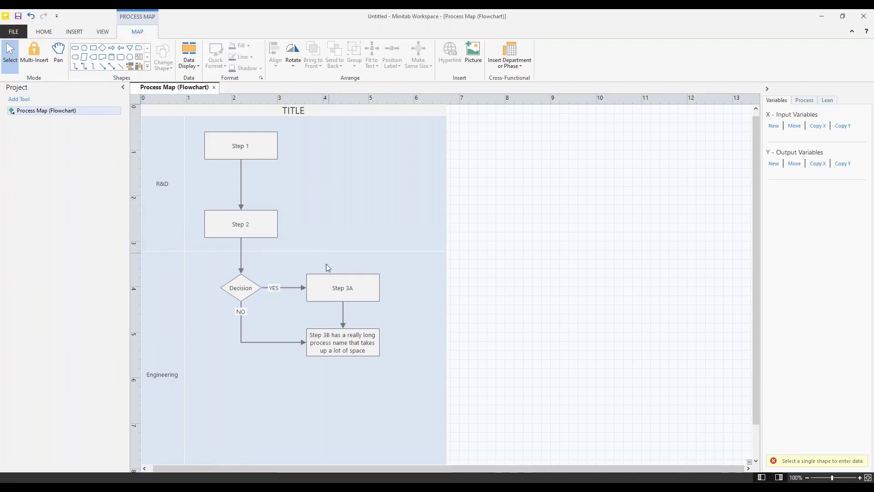
{"action": "scroll", "coordinate": [314, 273], "scroll_direction": "down", "scroll_amount": 1}
{"action": "left_click", "coordinate": [165, 447]}
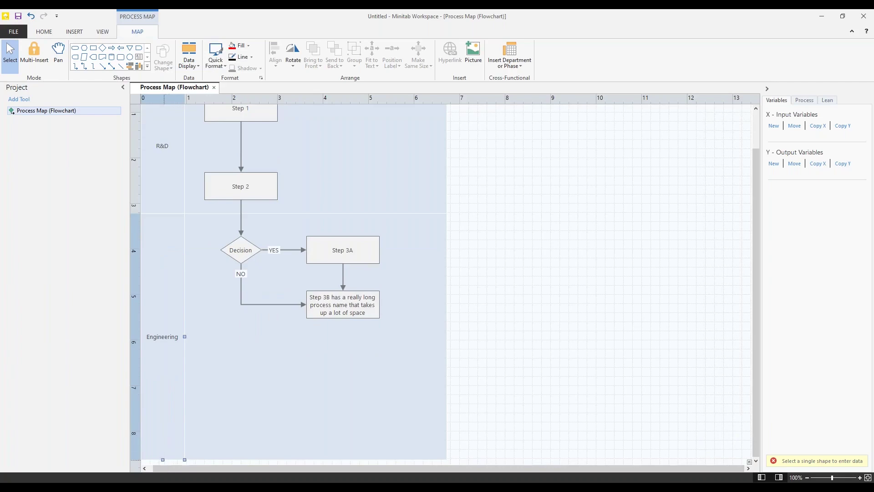
{"action": "left_click_drag", "start_coordinate": [162, 459], "coordinate": [164, 349]}
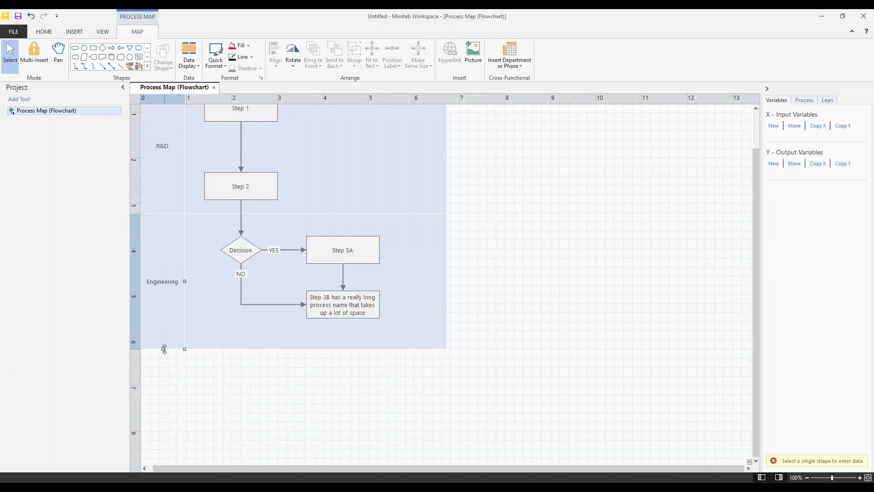
{"action": "scroll", "coordinate": [198, 369], "scroll_direction": "up", "scroll_amount": 1}
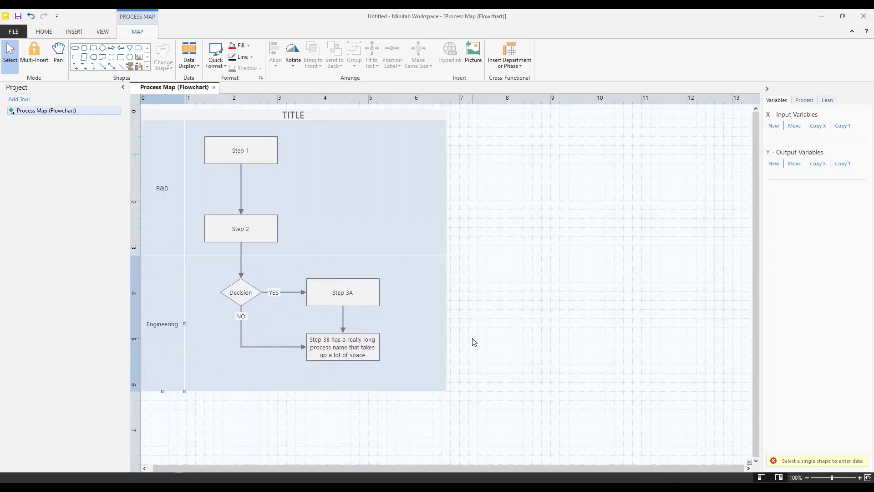
Insert a PHASE column to the right and widen the left PHASE column so Steps 3A and 3B fall right.
{"action": "left_click", "coordinate": [510, 62]}
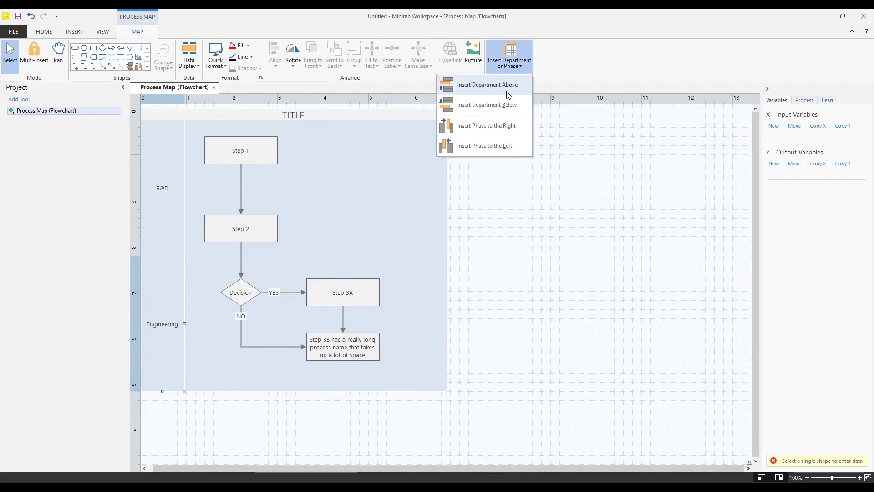
{"action": "left_click", "coordinate": [505, 125]}
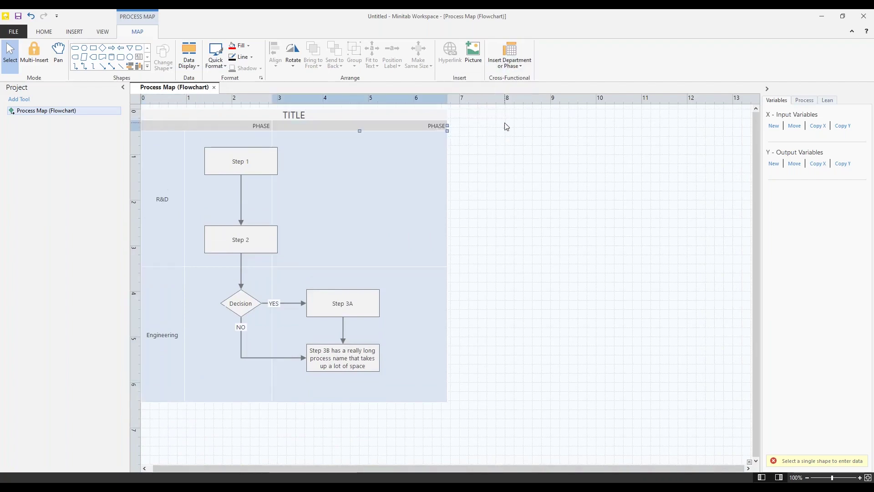
{"action": "left_click", "coordinate": [270, 126]}
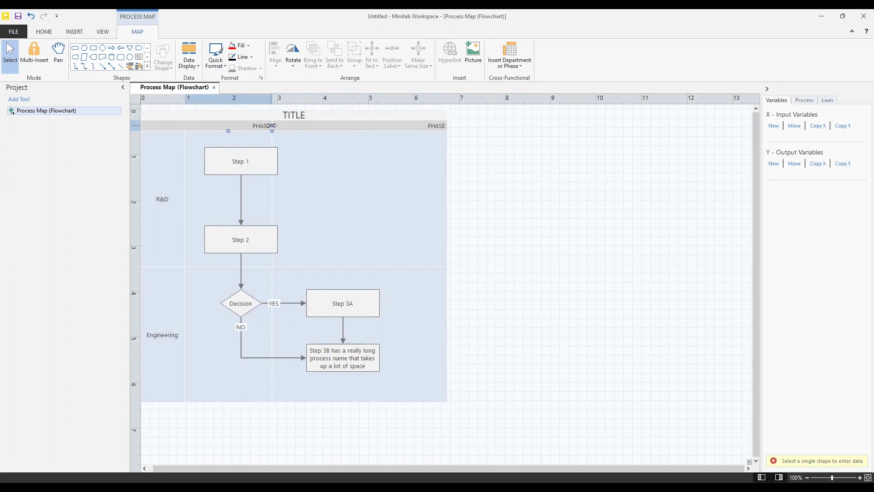
{"action": "left_click_drag", "start_coordinate": [270, 125], "coordinate": [309, 132]}
{"action": "key", "text": "alt"}
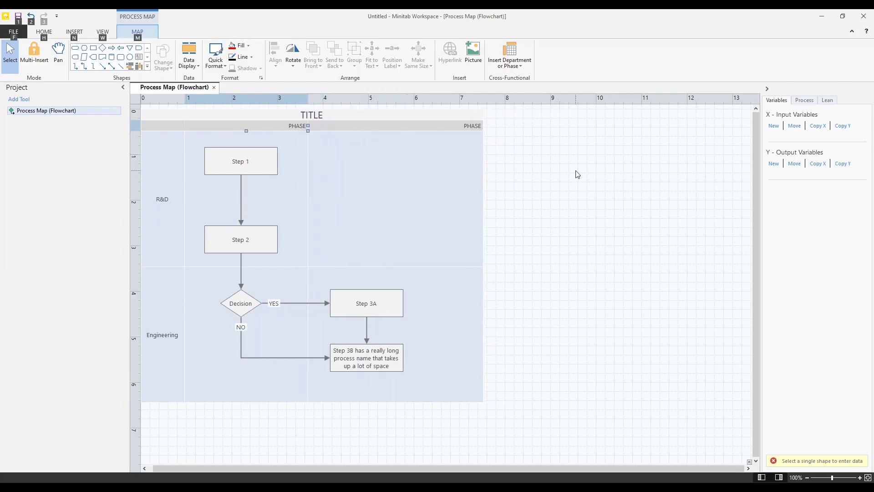
{"action": "left_click", "coordinate": [577, 174]}
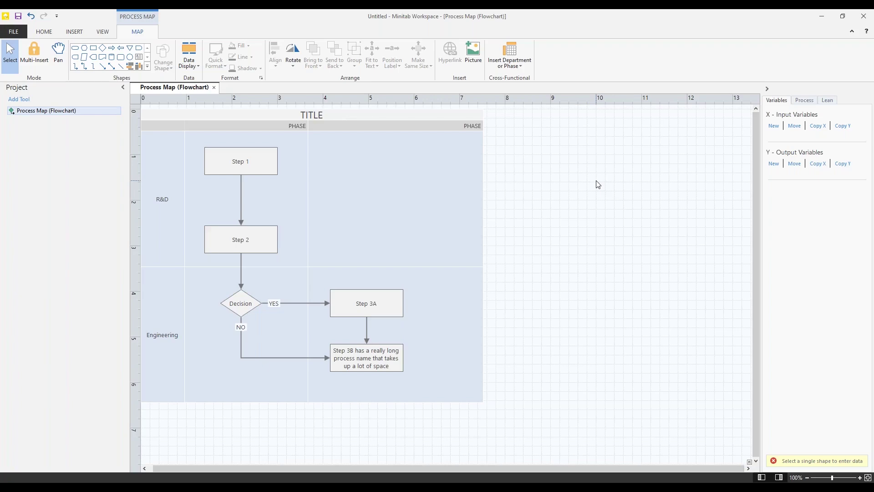
Fill all the step and decision shapes with light blue.
{"action": "mouse_move", "coordinate": [200, 149]}
{"action": "left_click_drag", "start_coordinate": [191, 138], "coordinate": [430, 387]}
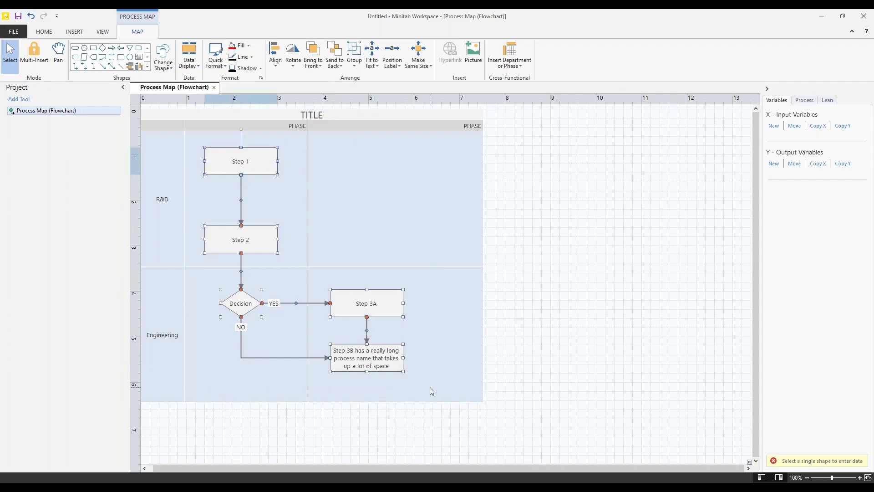
{"action": "left_click", "coordinate": [249, 46]}
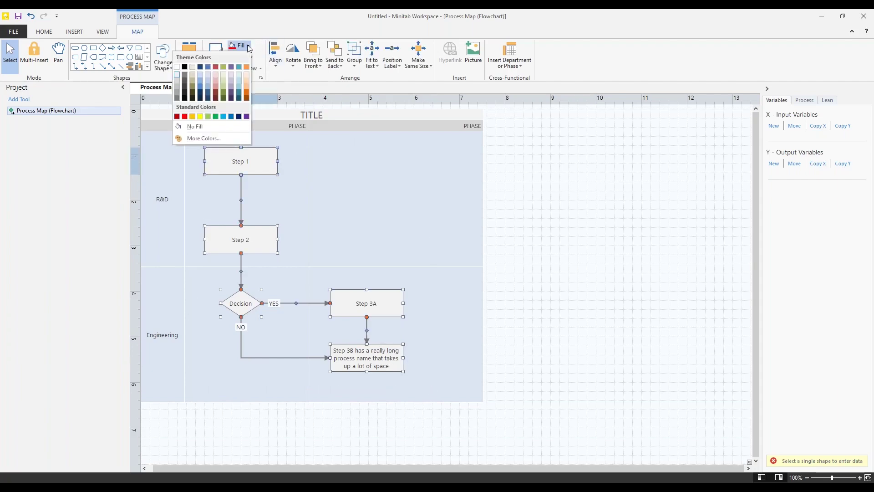
{"action": "left_click", "coordinate": [239, 89]}
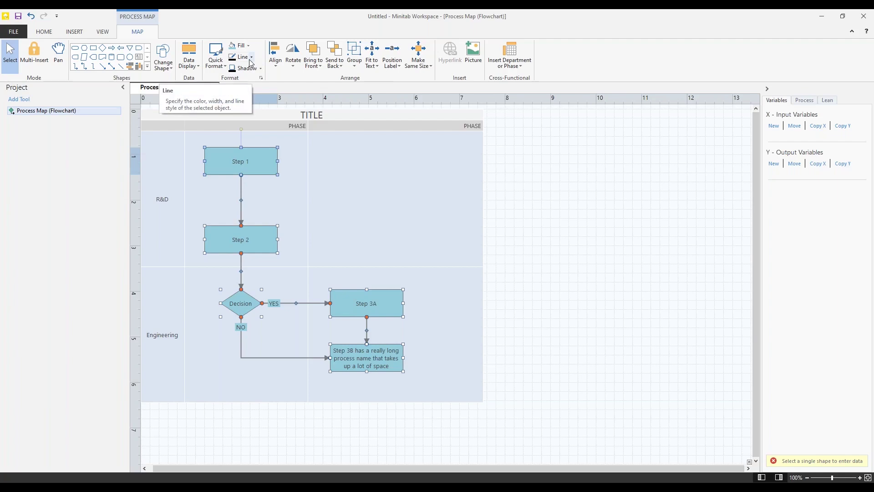
Make the shape outlines and connectors Aqua, Lighter 40%.
{"action": "mouse_move", "coordinate": [253, 150]}
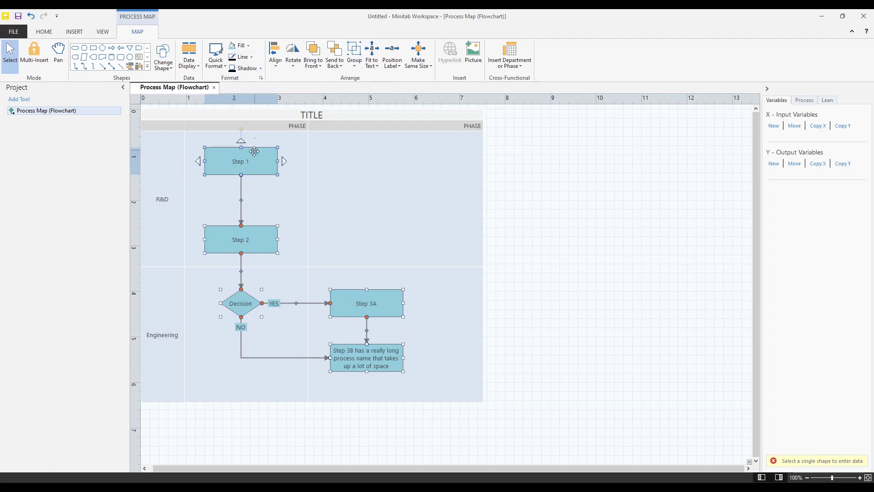
{"action": "left_click", "coordinate": [251, 57]}
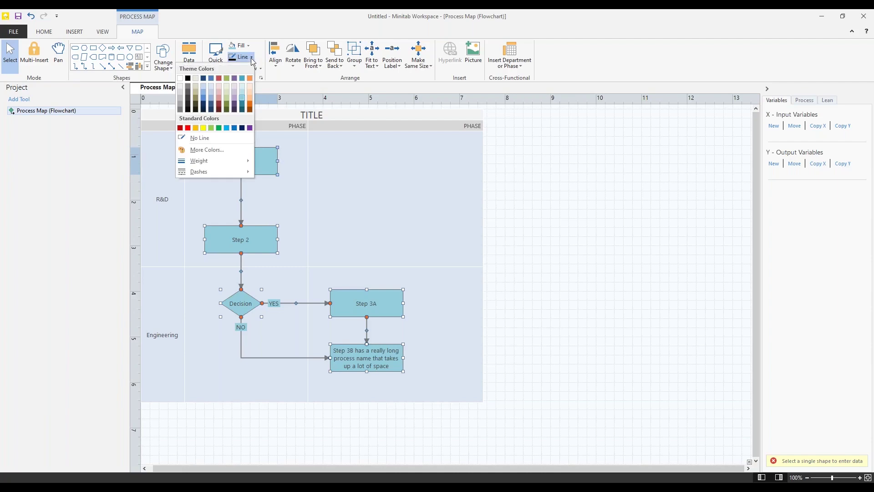
{"action": "left_click", "coordinate": [243, 101]}
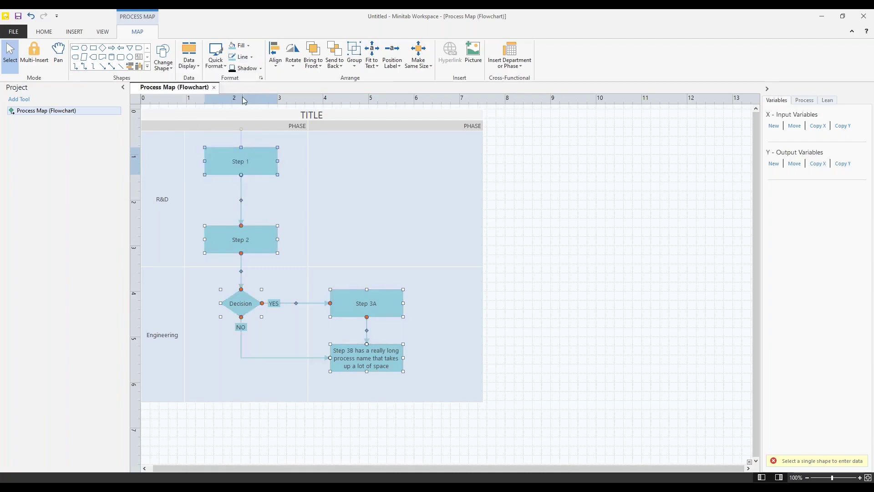
Set the YES and NO connector labels to No Fill so they read as plain text.
{"action": "left_click", "coordinate": [438, 184]}
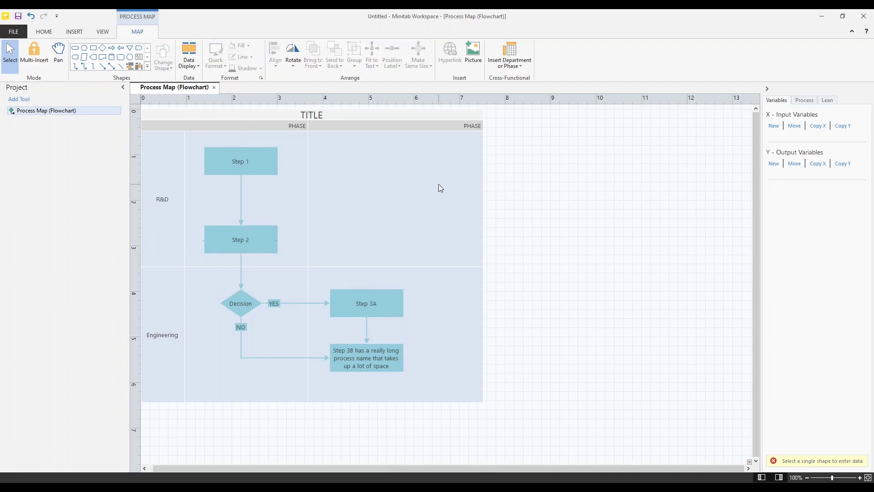
{"action": "left_click", "coordinate": [276, 304]}
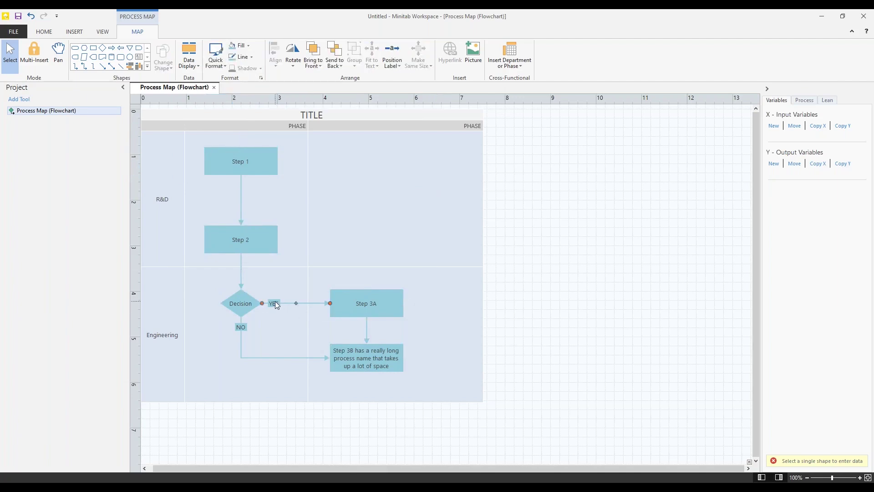
{"action": "left_click", "coordinate": [242, 328]}
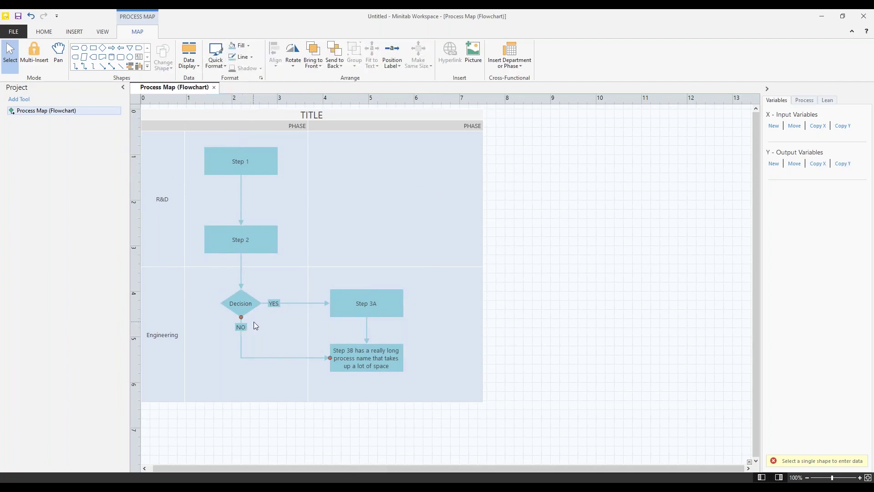
{"action": "left_click", "coordinate": [292, 303], "text": "shift"}
{"action": "left_click", "coordinate": [249, 46]}
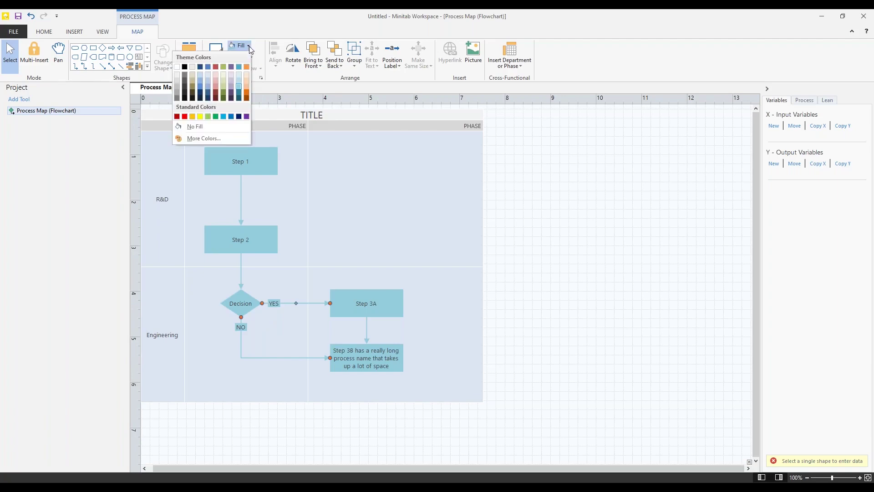
{"action": "left_click", "coordinate": [241, 73]}
{"action": "left_click", "coordinate": [572, 198]}
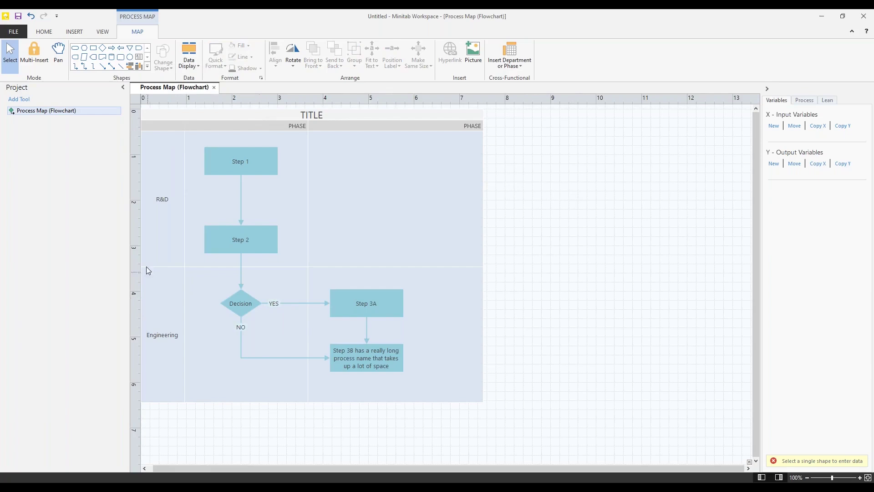
Change the R&D and Engineering swimlane fill to light grey.
{"action": "left_click", "coordinate": [170, 225]}
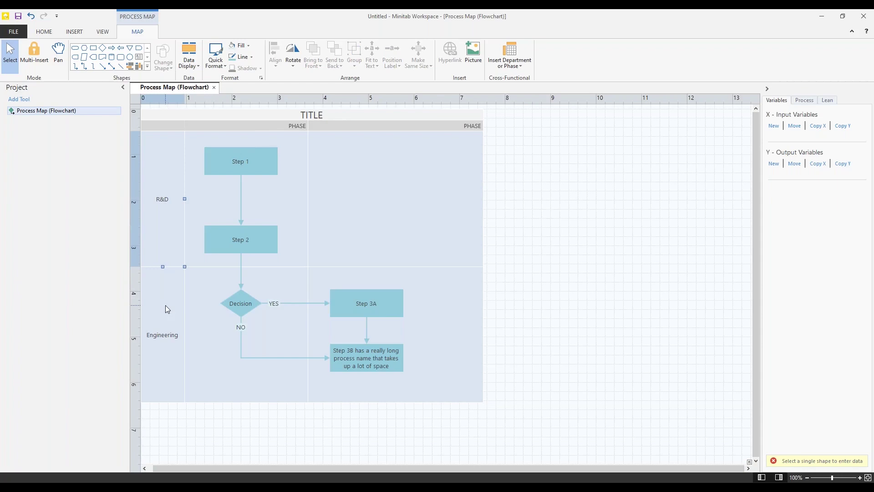
{"action": "left_click", "coordinate": [250, 46]}
{"action": "left_click", "coordinate": [177, 75]}
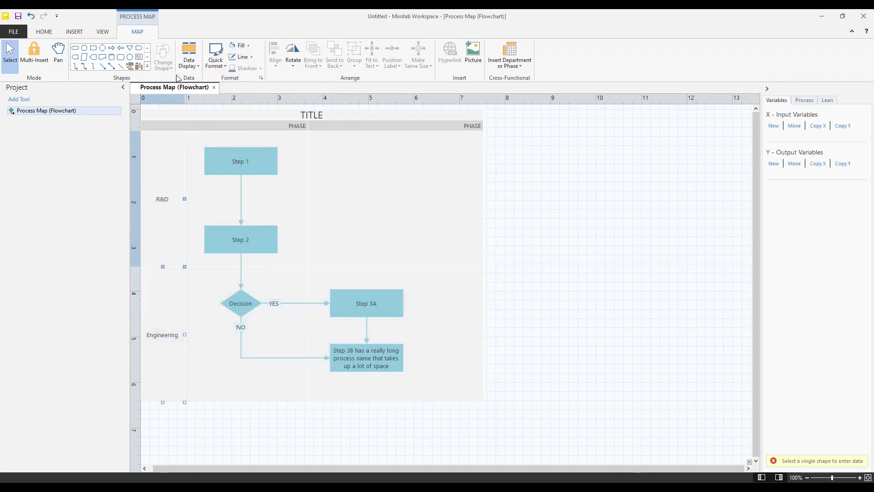
{"action": "left_click", "coordinate": [655, 254]}
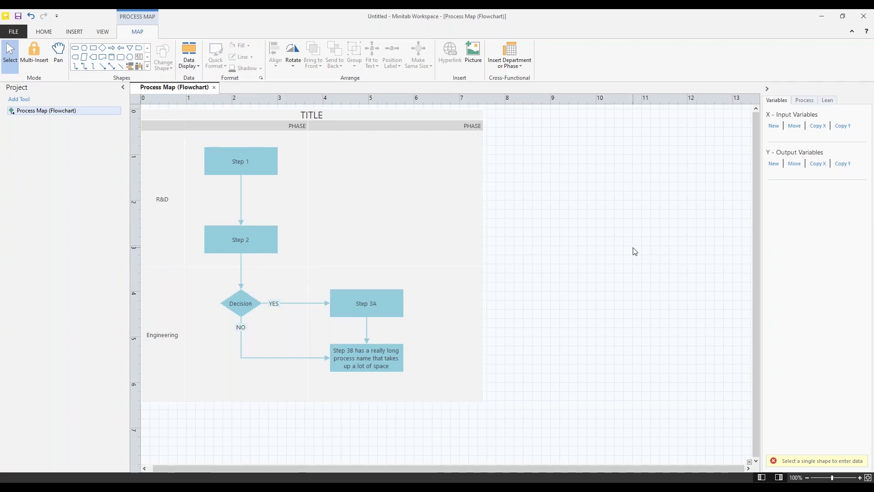
Uncheck Ruler and Grid in the View Show group for a plain canvas.
{"action": "left_click", "coordinate": [103, 32]}
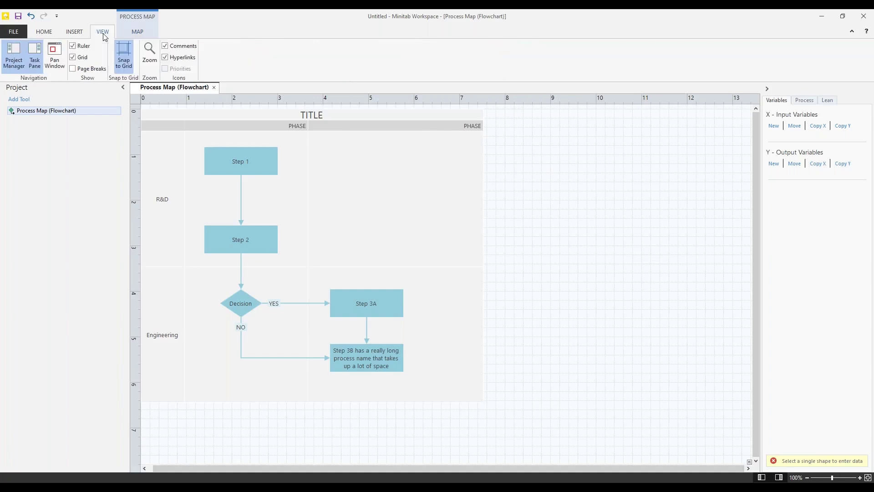
{"action": "left_click", "coordinate": [83, 46]}
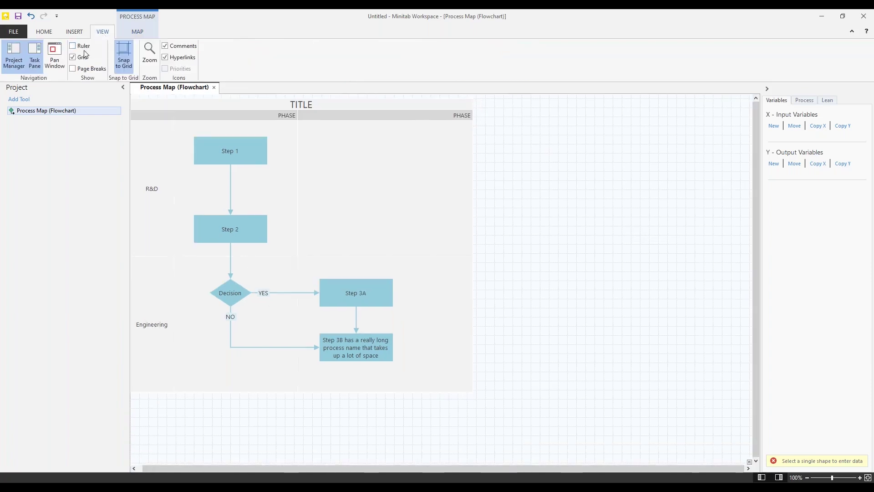
{"action": "left_click", "coordinate": [73, 58]}
{"action": "left_click_drag", "start_coordinate": [275, 466], "coordinate": [261, 469]}
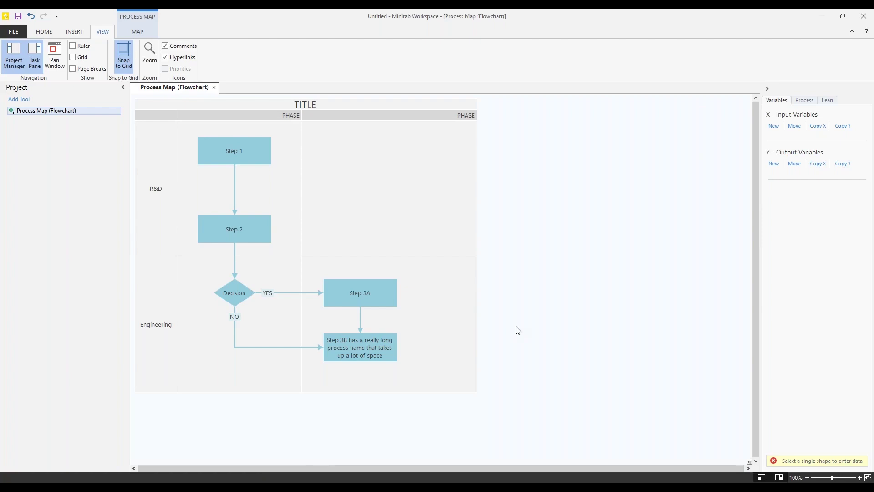
Send the swimlane map to Microsoft PowerPoint from the canvas shortcut menu.
{"action": "right_click", "coordinate": [516, 273]}
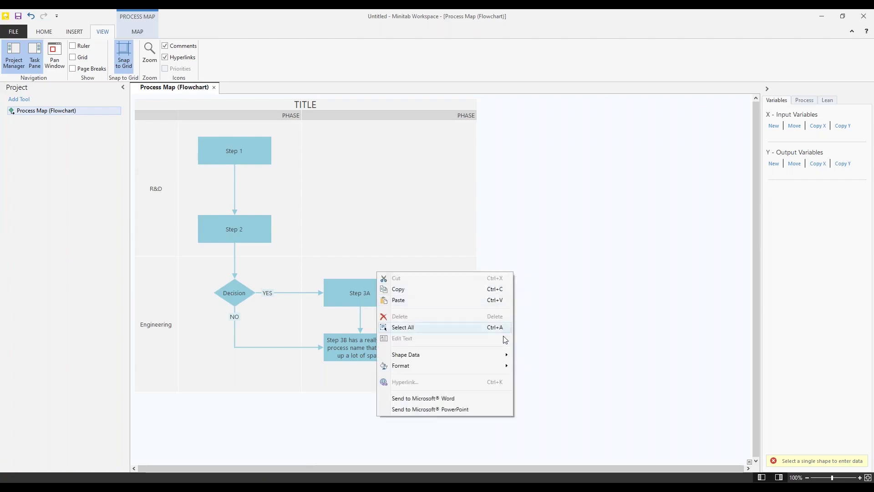
{"action": "left_click", "coordinate": [493, 408]}
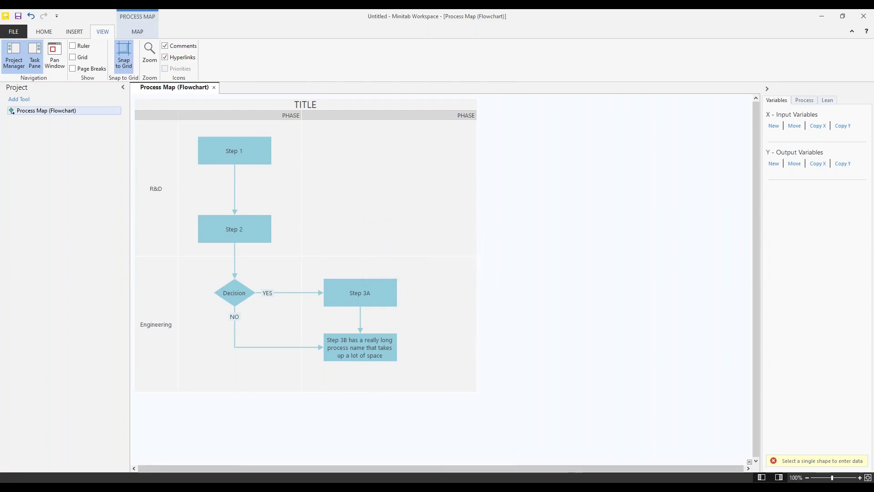
On PowerPoint slide 21, shrink the exported flowchart picture and move it up and left.
{"action": "left_click", "coordinate": [501, 487]}
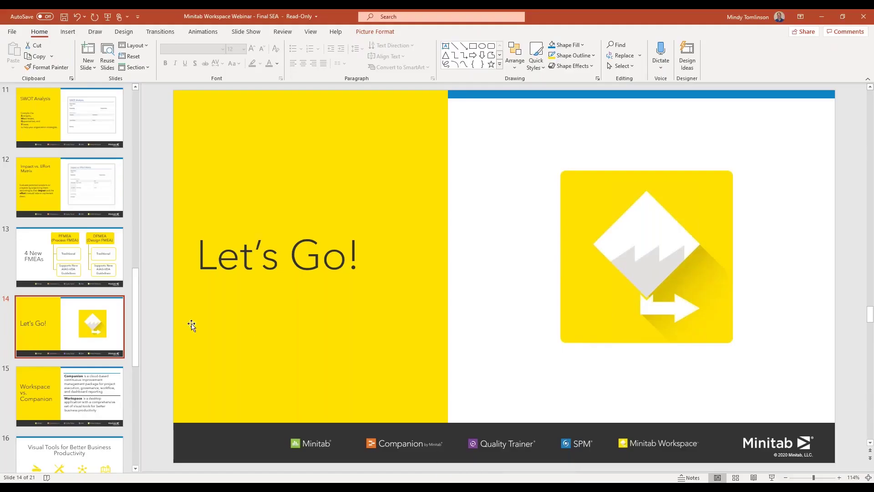
{"action": "left_click_drag", "start_coordinate": [134, 310], "coordinate": [130, 434]}
{"action": "left_click", "coordinate": [104, 430]}
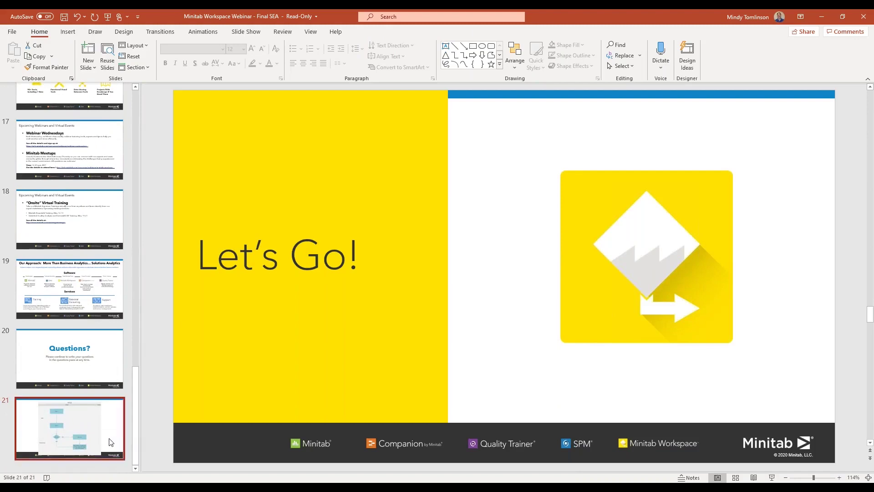
{"action": "left_click", "coordinate": [364, 321]}
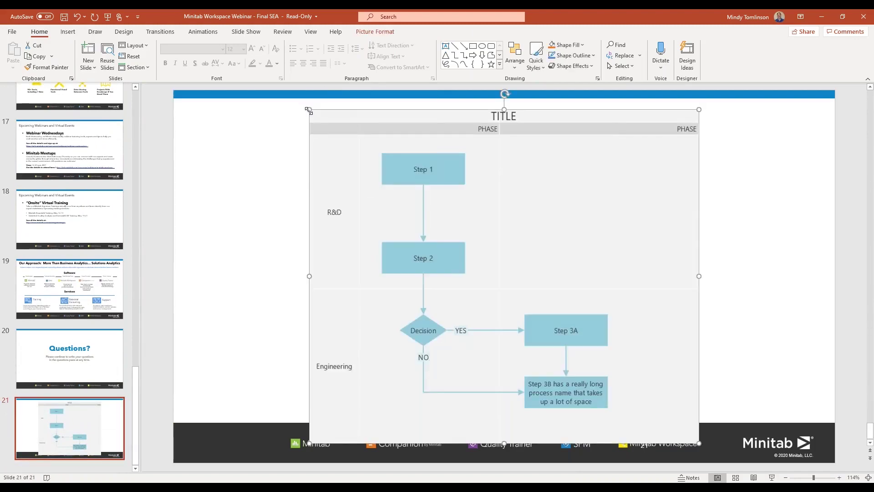
{"action": "left_click_drag", "start_coordinate": [309, 110], "coordinate": [407, 241]}
{"action": "left_click_drag", "start_coordinate": [457, 277], "coordinate": [394, 209]}
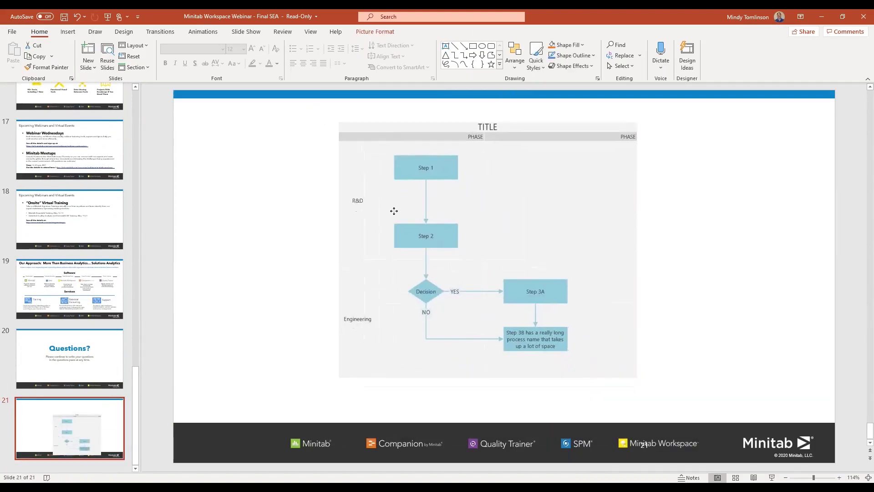
{"action": "left_click", "coordinate": [701, 244]}
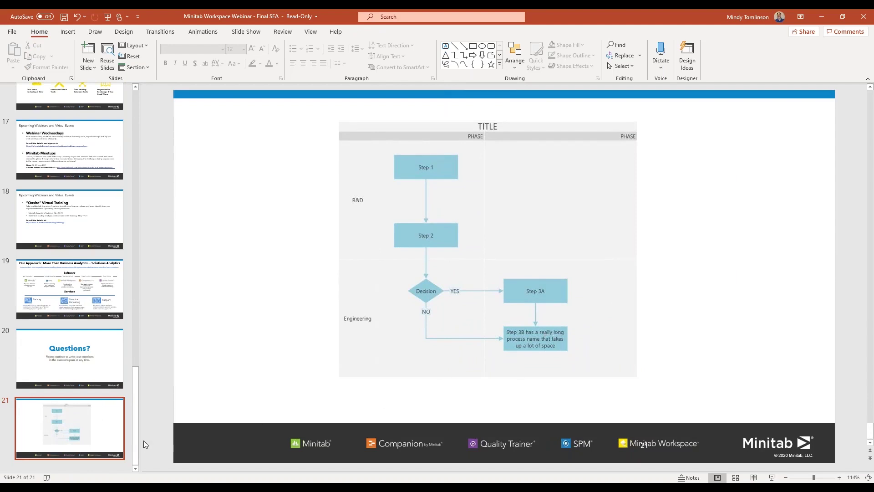
Delete the flowchart slide and return to slide 14, Let's Go!
{"action": "left_click", "coordinate": [125, 446]}
{"action": "key", "text": "Delete"}
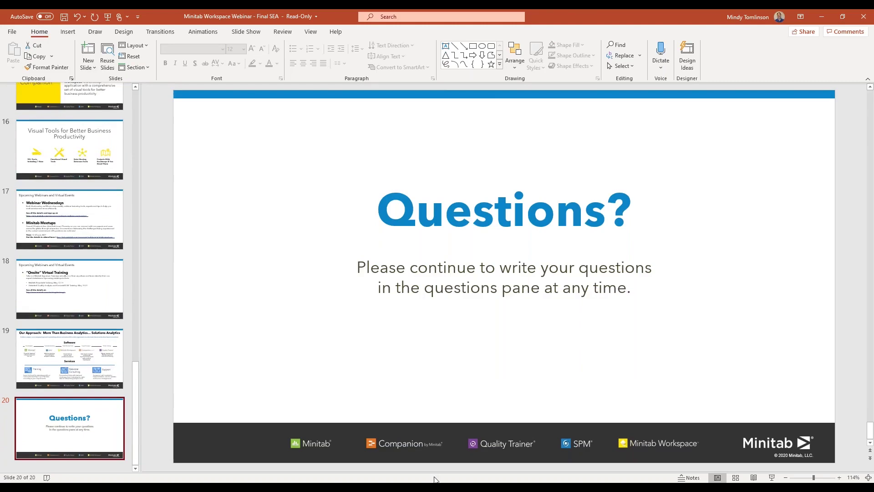
{"action": "scroll", "coordinate": [53, 304], "scroll_direction": "up", "scroll_amount": 6}
{"action": "left_click", "coordinate": [56, 445]}
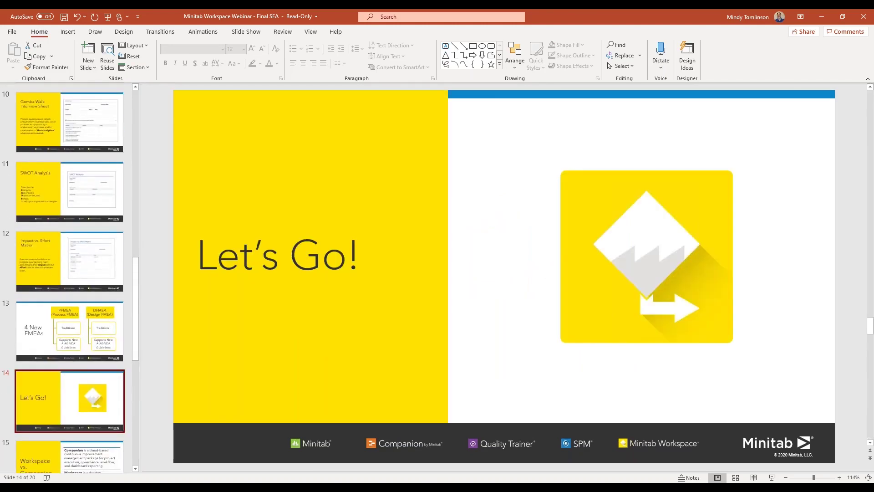
Bring the Minitab Workspace window with the finished swimlane map back to the front.
{"action": "mouse_move", "coordinate": [342, 487]}
{"action": "left_click", "coordinate": [354, 471]}
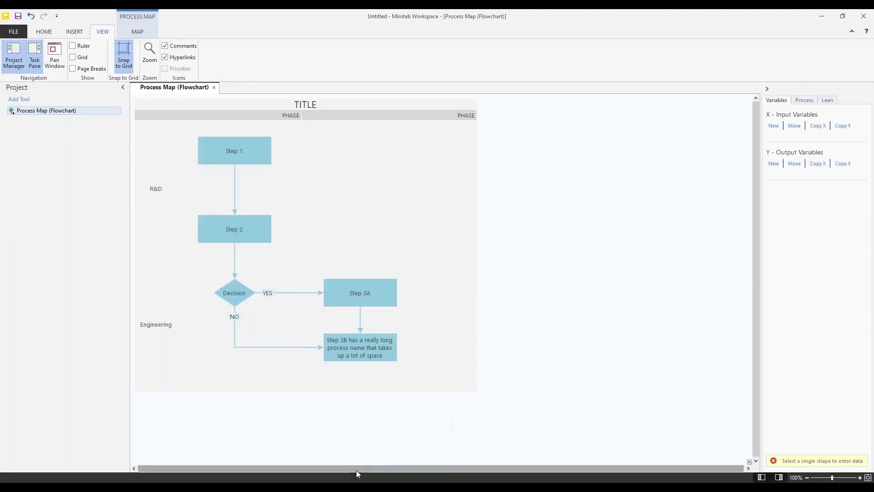